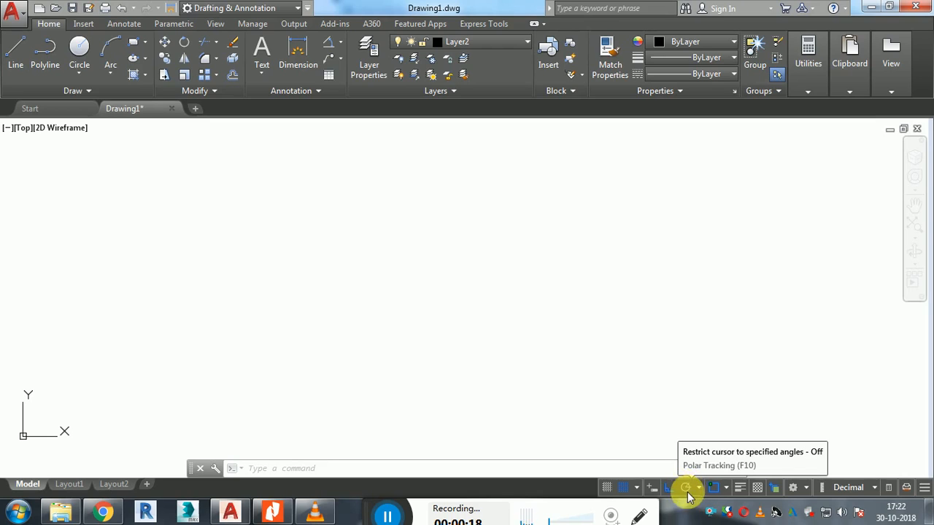
{"action": "left_click", "coordinate": [924, 489]}
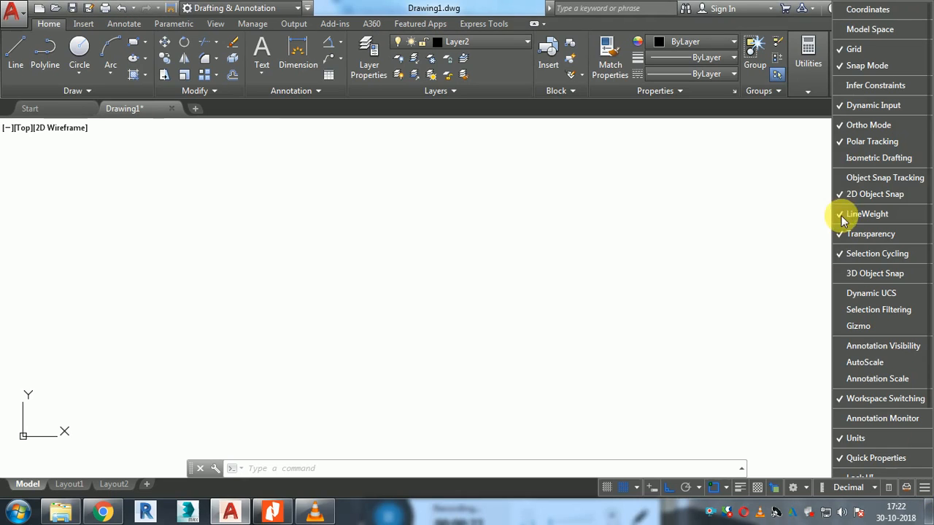
{"action": "left_click", "coordinate": [769, 238]}
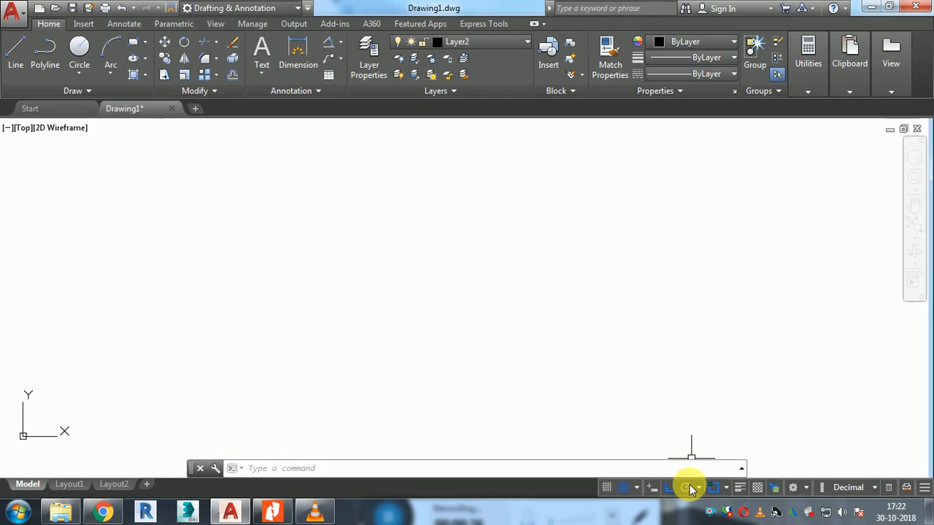
- Draw a horizontal line with a connected vertical line rising from its right end, using Ortho mode
{"action": "left_click", "coordinate": [18, 58]}
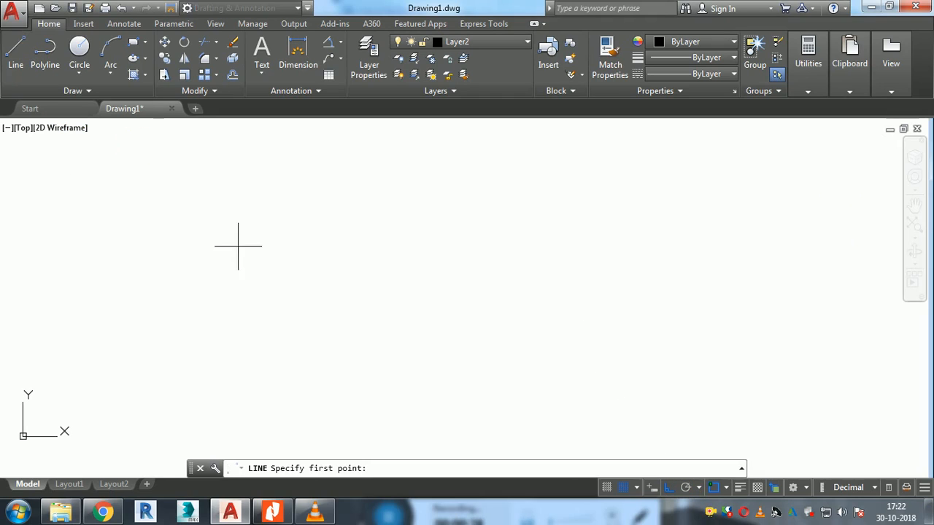
{"action": "left_click", "coordinate": [215, 265]}
{"action": "left_click", "coordinate": [356, 265]}
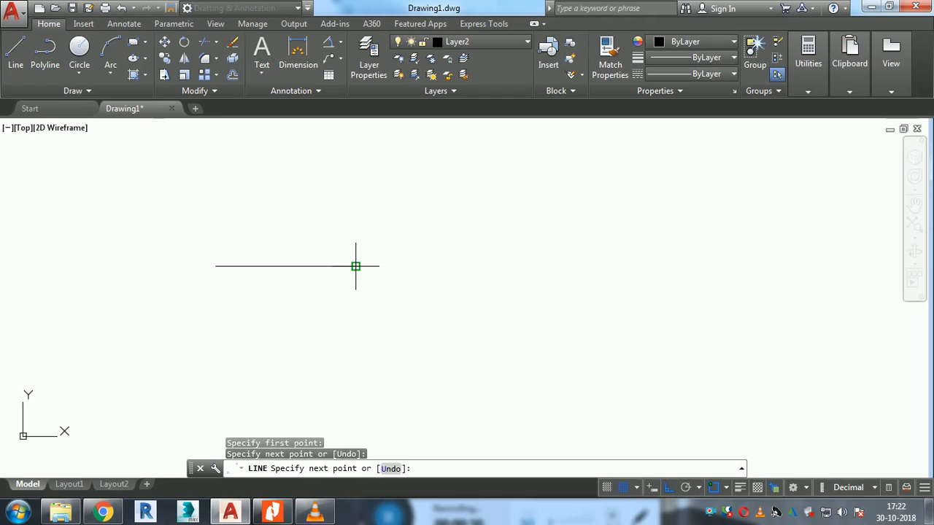
{"action": "left_click", "coordinate": [356, 181]}
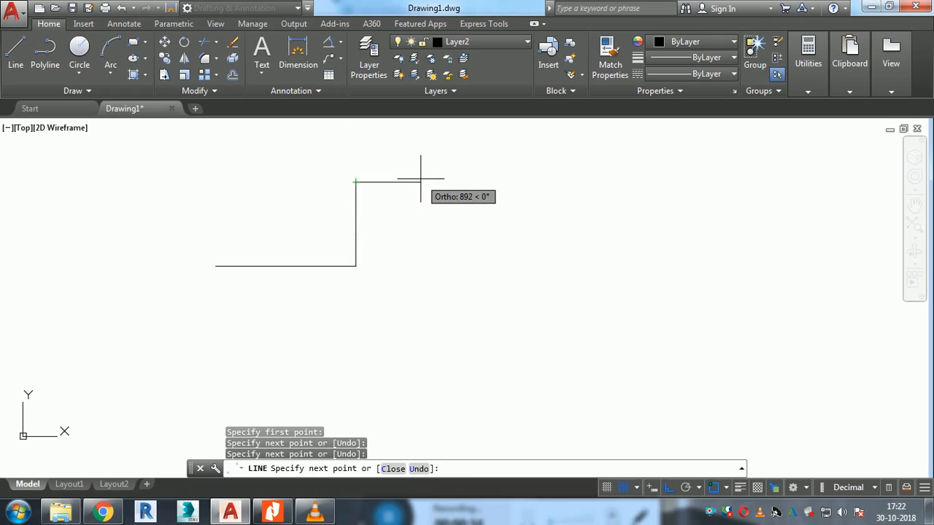
{"action": "key", "text": "Escape"}
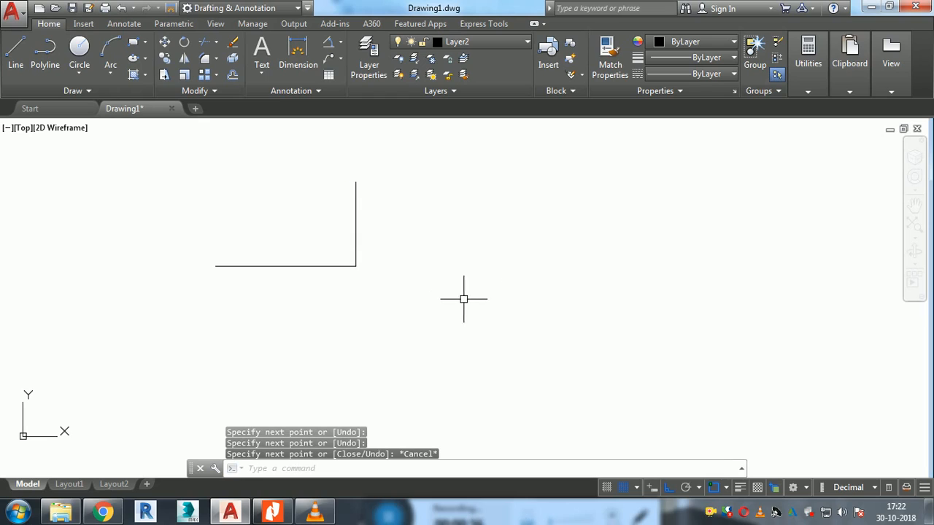
- Set polar tracking to 45° increments and draw a separate horizontal line to the right of the L-shaped lines
{"action": "mouse_move", "coordinate": [463, 299]}
{"action": "middle_mouse_down"}
{"action": "mouse_move", "coordinate": [453, 286]}
{"action": "mouse_move", "coordinate": [394, 302]}
{"action": "middle_mouse_up"}
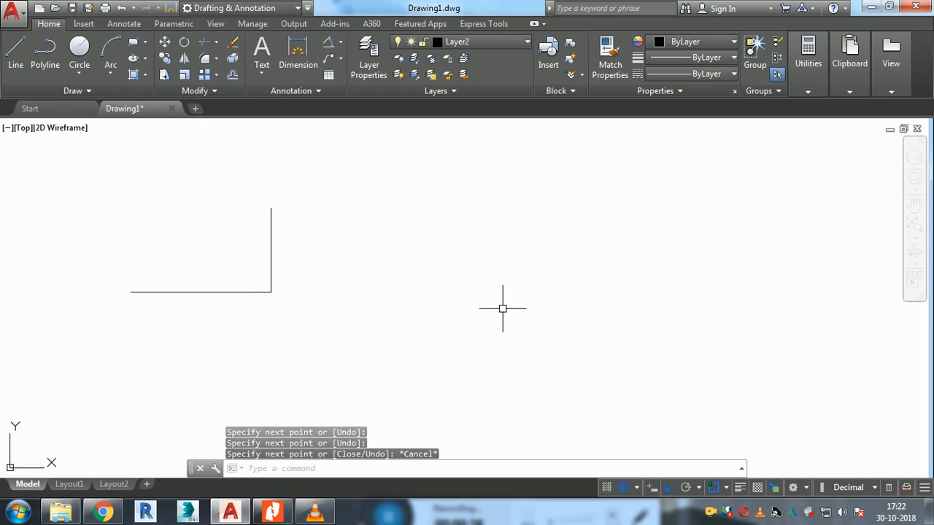
{"action": "scroll", "coordinate": [286, 310], "scroll_direction": "up", "scroll_amount": 2}
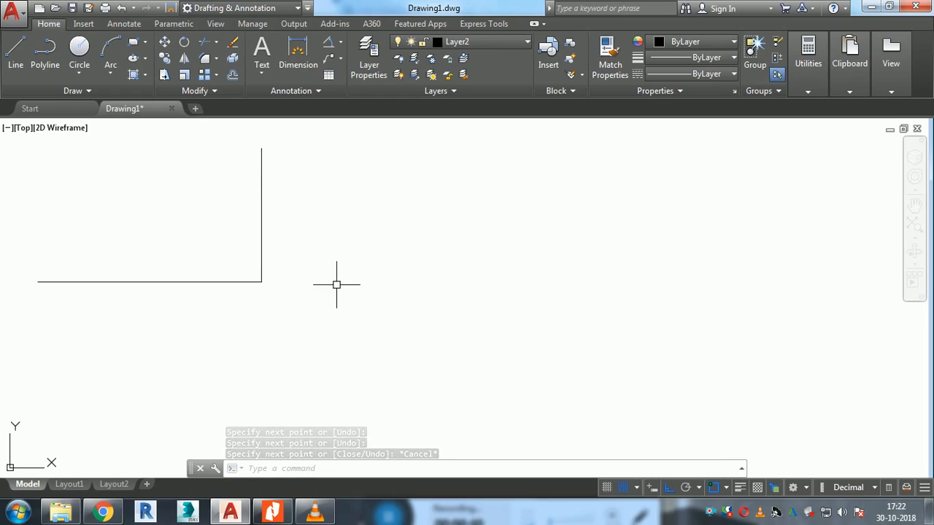
{"action": "scroll", "coordinate": [427, 287], "scroll_direction": "down", "scroll_amount": 2}
{"action": "middle_click_drag", "start_coordinate": [431, 287], "coordinate": [369, 300]}
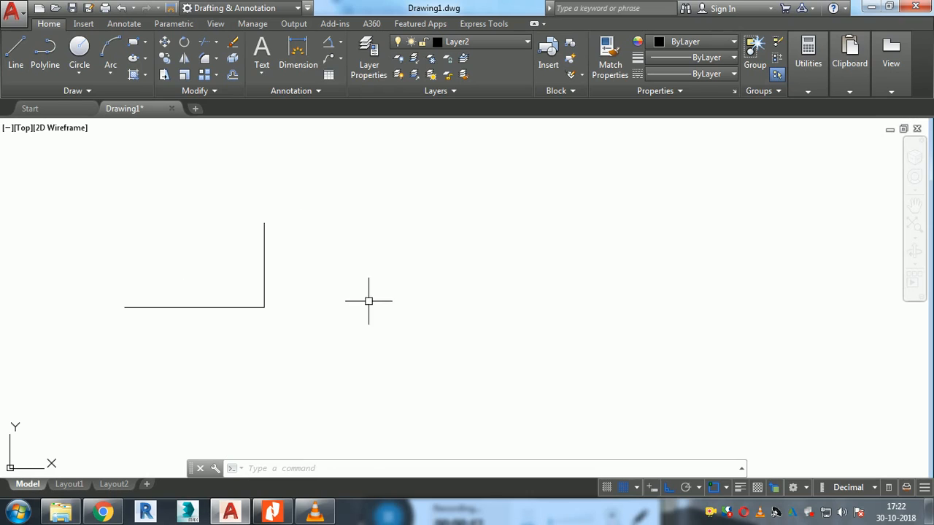
{"action": "left_click", "coordinate": [701, 488]}
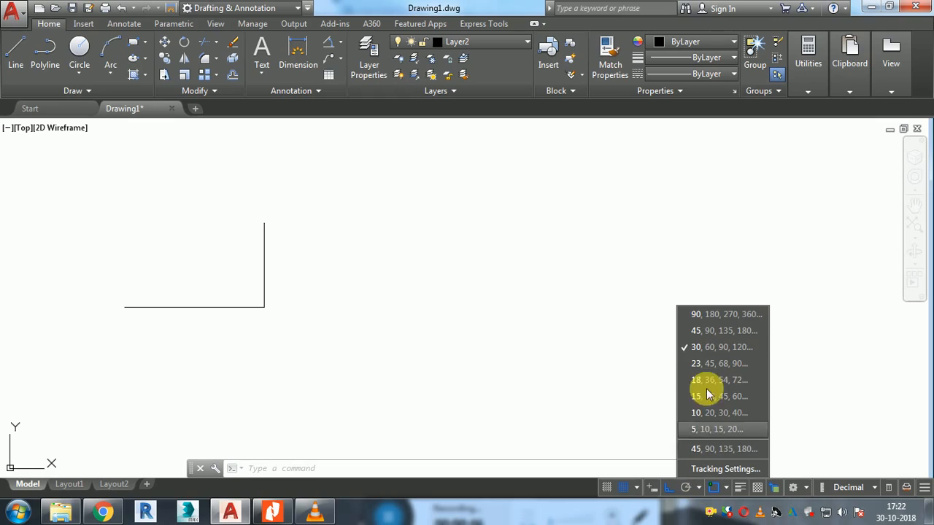
{"action": "left_click", "coordinate": [719, 332]}
{"action": "left_click", "coordinate": [15, 53]}
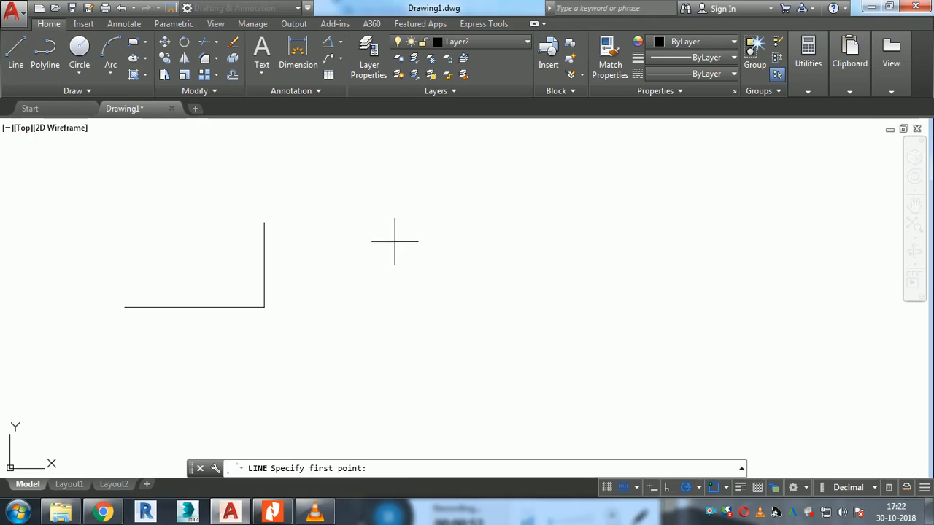
{"action": "left_click", "coordinate": [369, 302]}
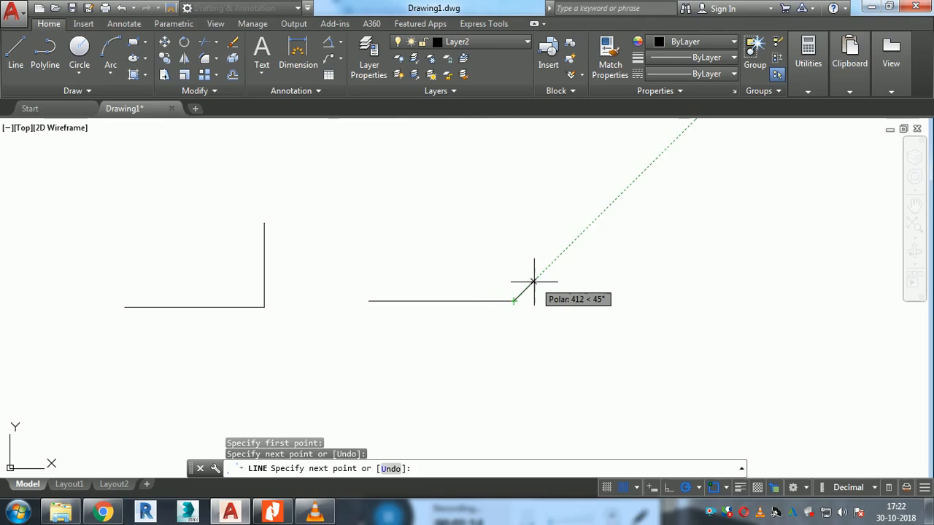
{"action": "scroll", "coordinate": [541, 273], "scroll_direction": "up", "scroll_amount": 5}
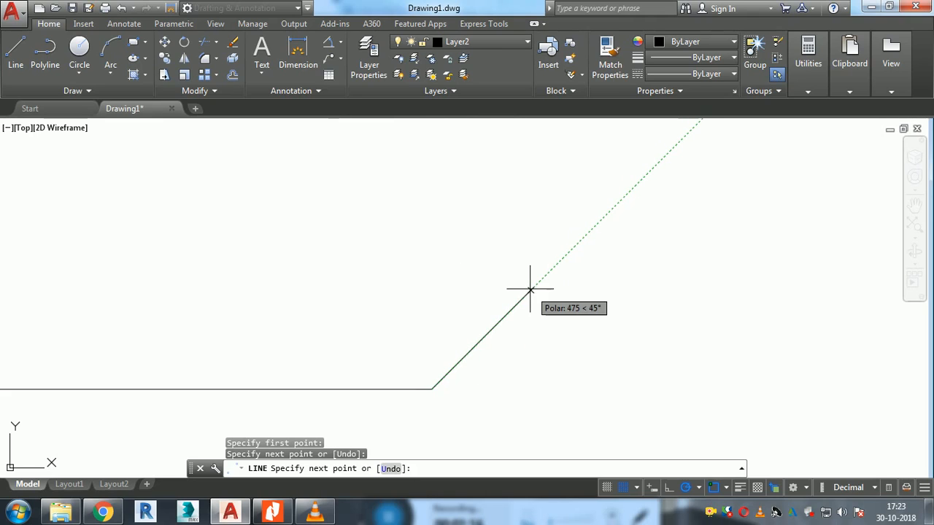
{"action": "key", "text": "Escape"}
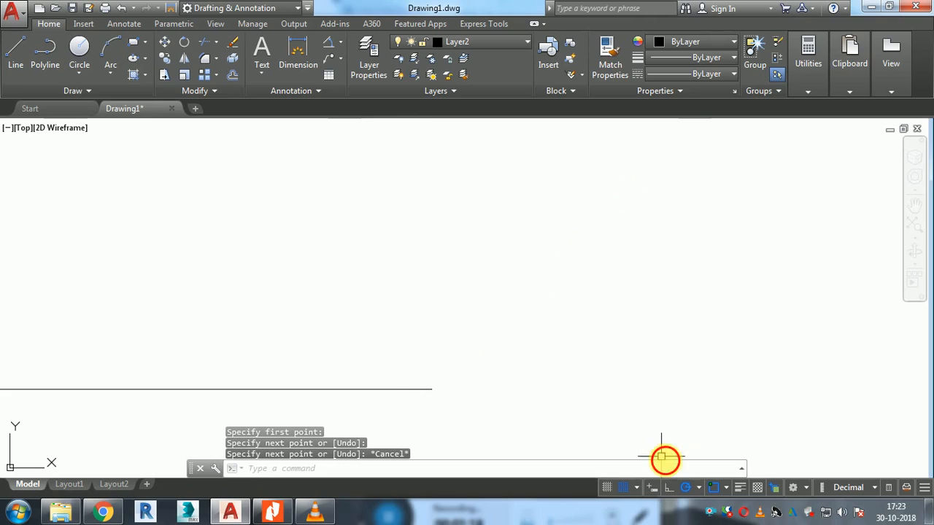
- Set polar tracking to 30° increments and preview an angled segment from the right end of the separate horizontal line
{"action": "left_click", "coordinate": [699, 493]}
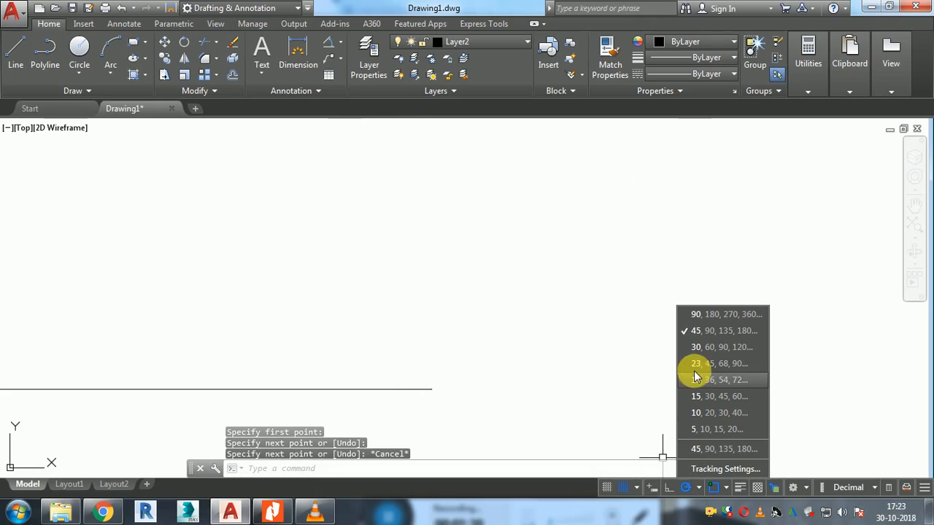
{"action": "left_click", "coordinate": [708, 347]}
{"action": "scroll", "coordinate": [397, 350], "scroll_direction": "down", "scroll_amount": 2}
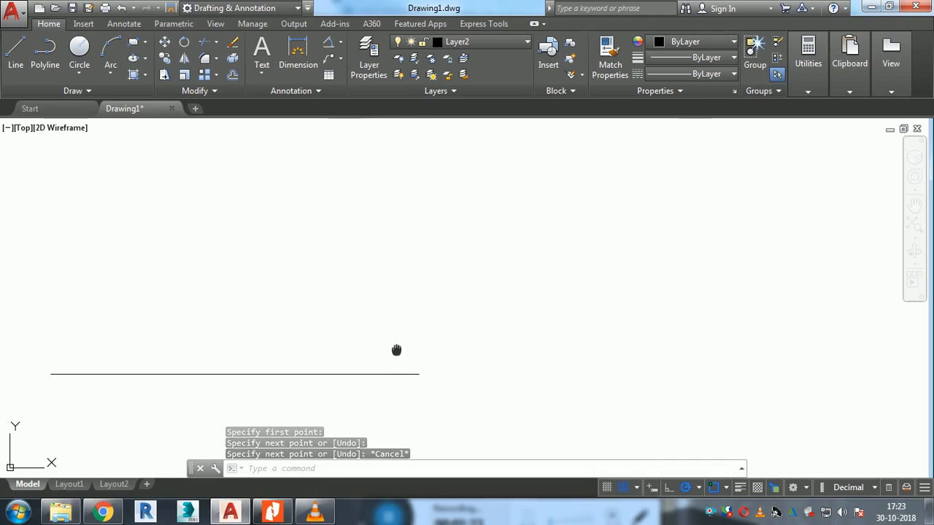
{"action": "middle_click_drag", "start_coordinate": [397, 350], "coordinate": [384, 315]}
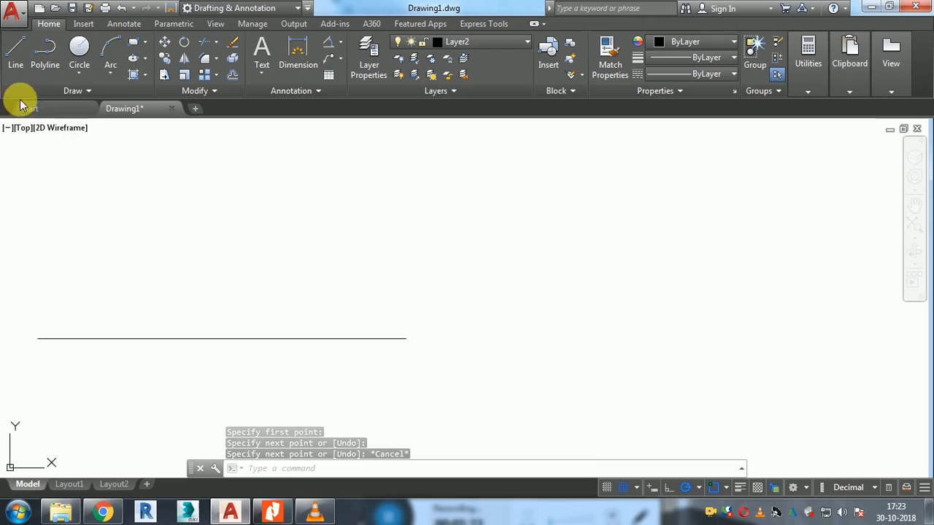
{"action": "left_click", "coordinate": [18, 57]}
{"action": "left_click", "coordinate": [406, 338]}
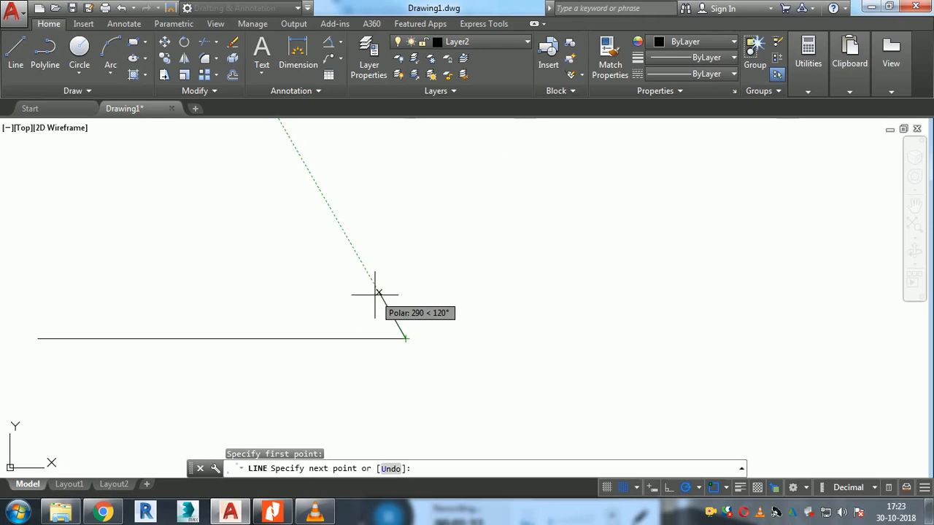
{"action": "key", "text": "Escape"}
- Enable additional polar tracking angles and add 8° and 9° to the list
{"action": "scroll", "coordinate": [462, 344], "scroll_direction": "down", "scroll_amount": 2}
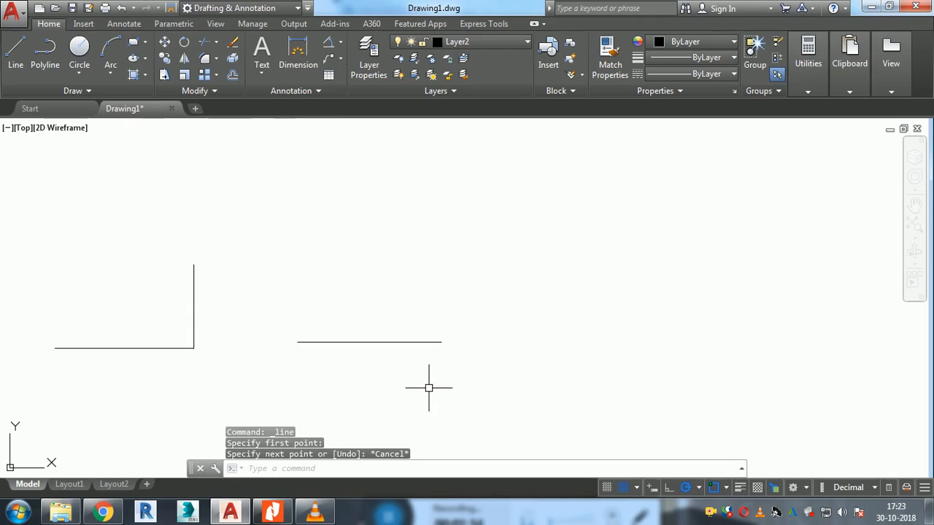
{"action": "scroll", "coordinate": [429, 386], "scroll_direction": "up", "scroll_amount": 1}
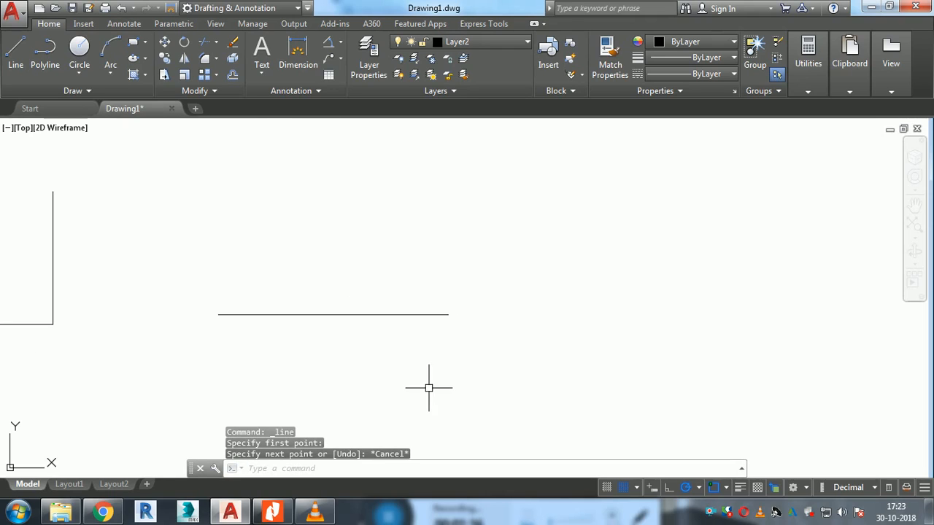
{"action": "left_click", "coordinate": [699, 489]}
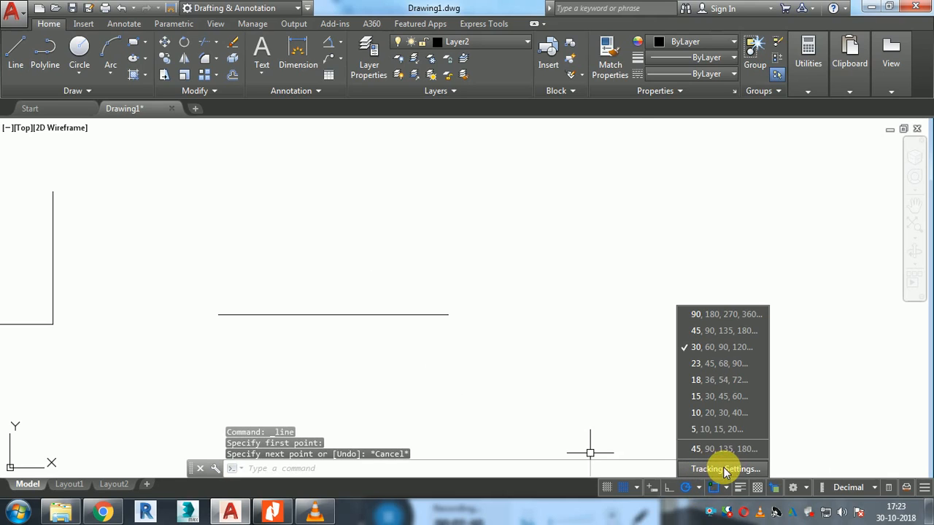
{"action": "left_click", "coordinate": [719, 468]}
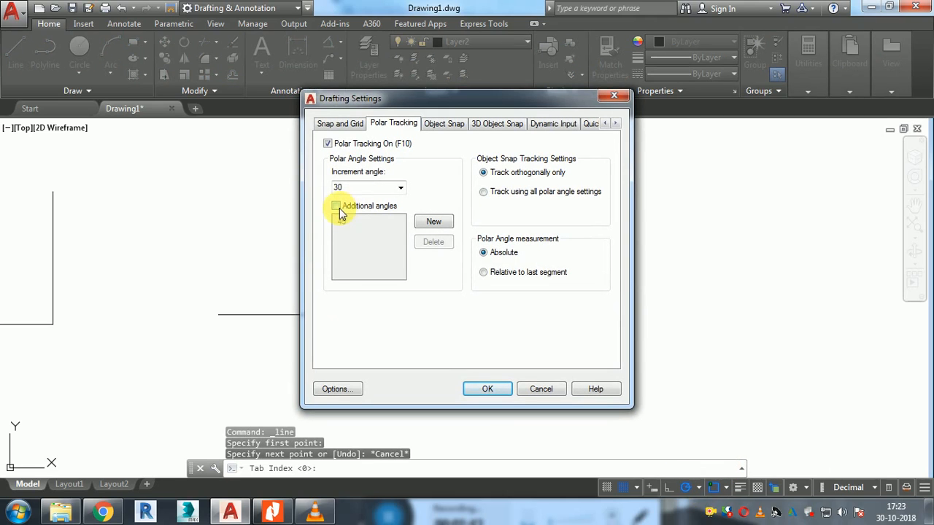
{"action": "left_click", "coordinate": [337, 207]}
{"action": "left_click", "coordinate": [432, 221]}
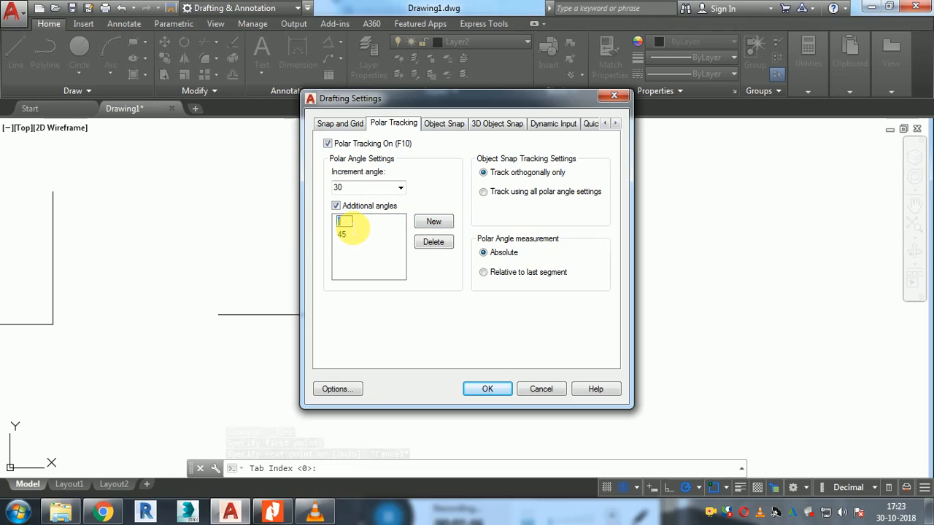
{"action": "type", "text": "8"}
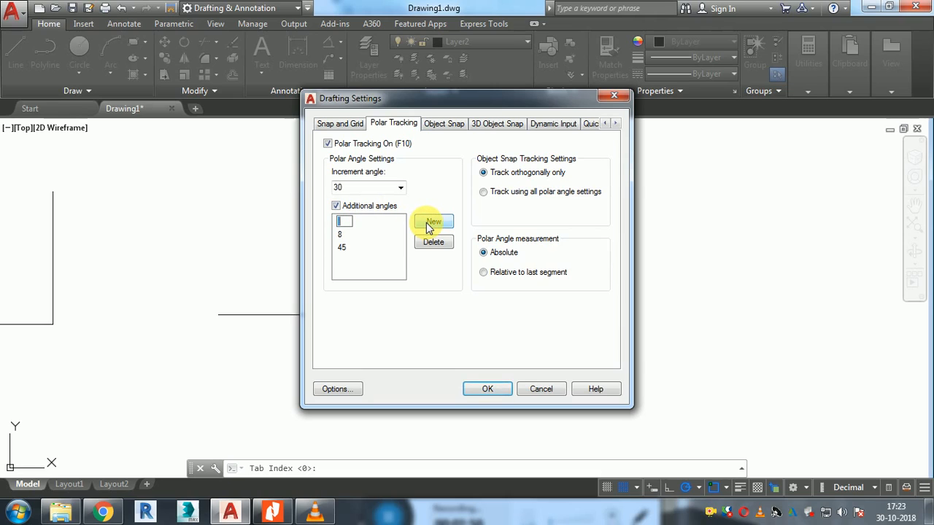
{"action": "type", "text": "9"}
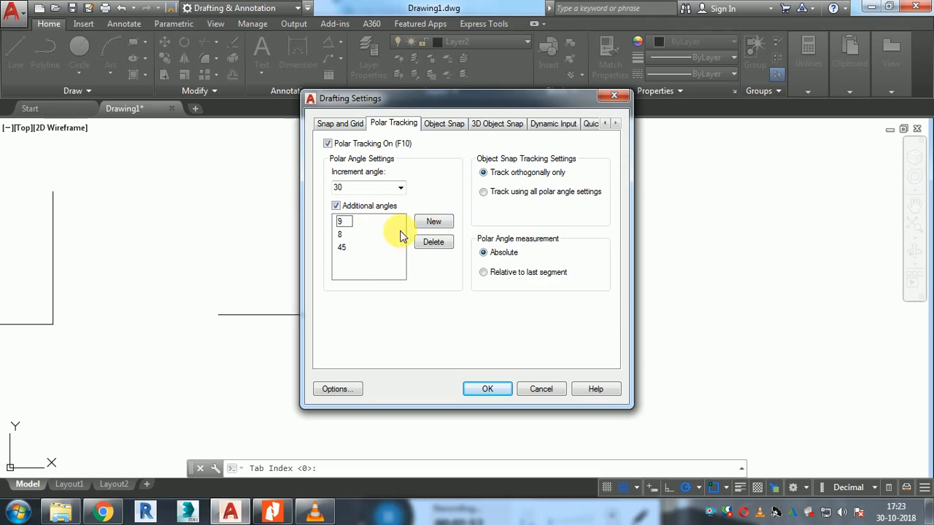
{"action": "left_click", "coordinate": [486, 391]}
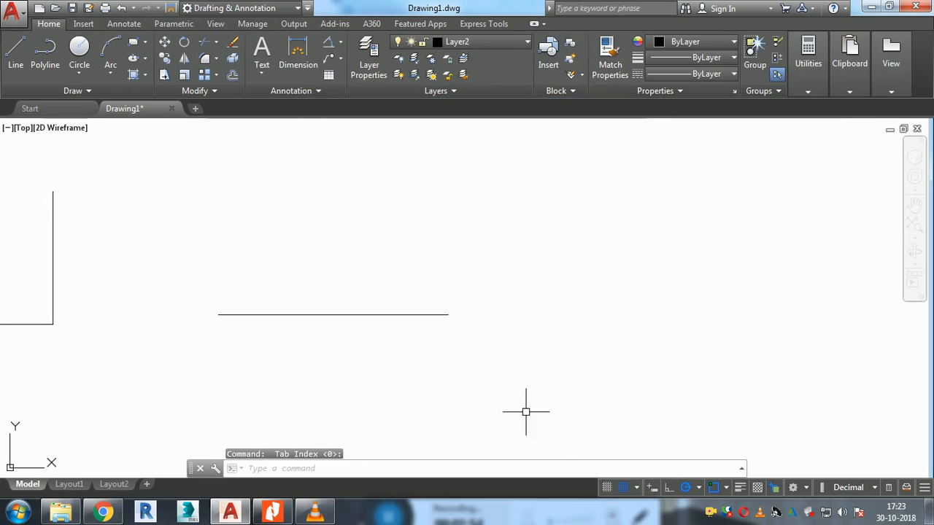
{"action": "left_click", "coordinate": [698, 487]}
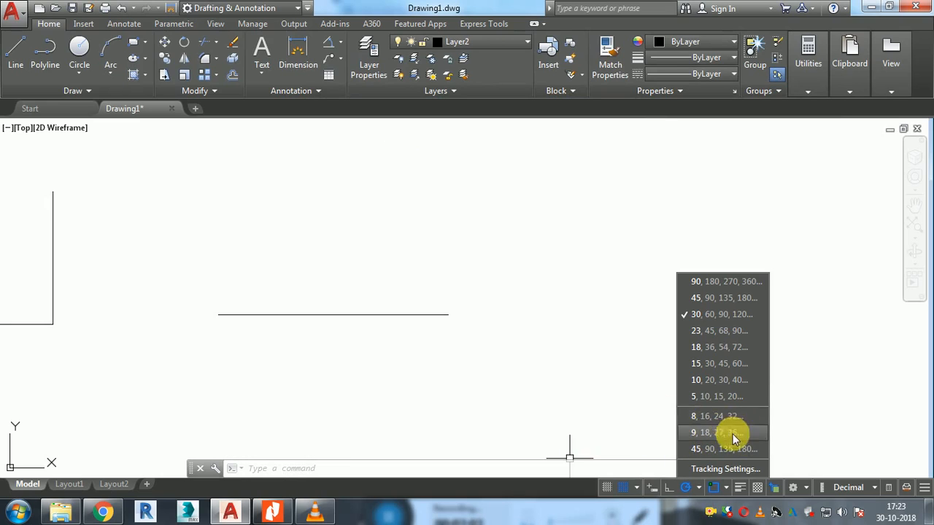
{"action": "left_click", "coordinate": [632, 396]}
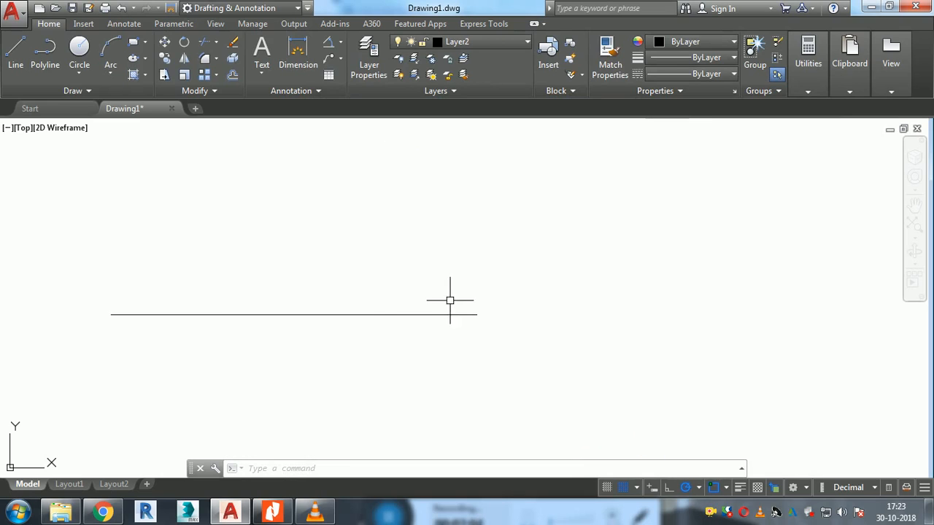
- Try a line from the right end of the separate horizontal line along the 45° polar tracking direction
{"action": "left_click", "coordinate": [15, 51]}
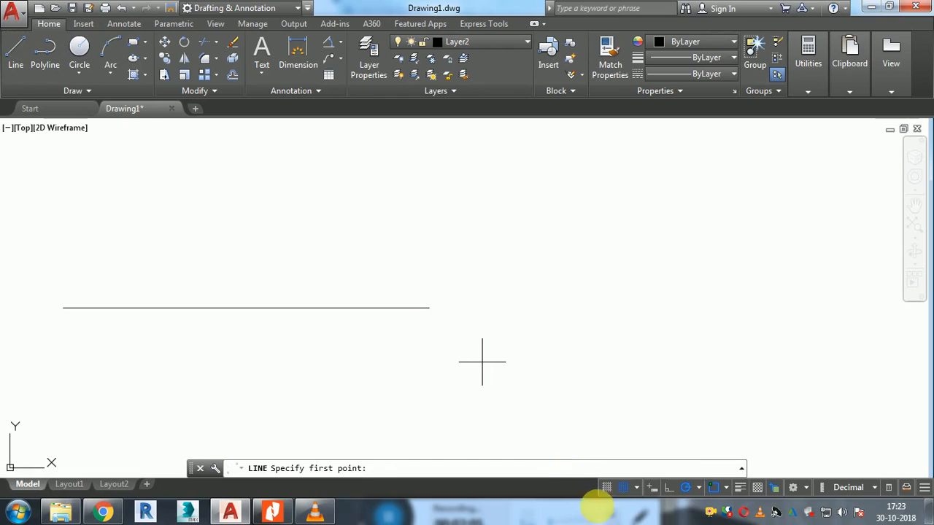
{"action": "left_click", "coordinate": [698, 490]}
{"action": "left_click", "coordinate": [705, 314]}
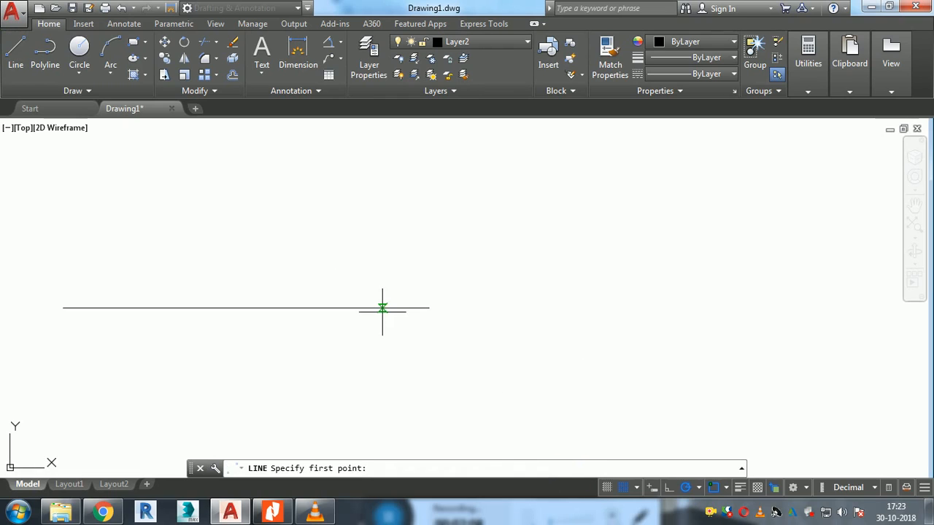
{"action": "left_click", "coordinate": [429, 308]}
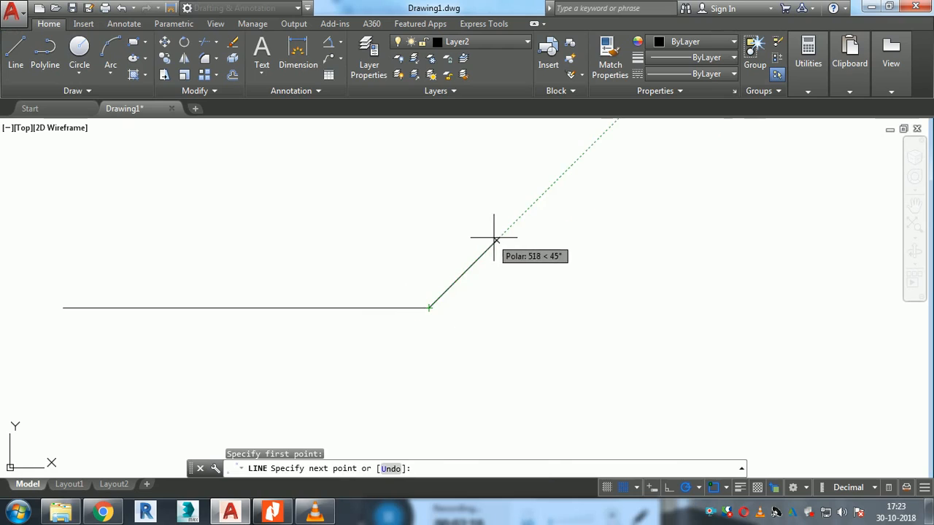
{"action": "middle_click_drag", "start_coordinate": [493, 235], "coordinate": [438, 294]}
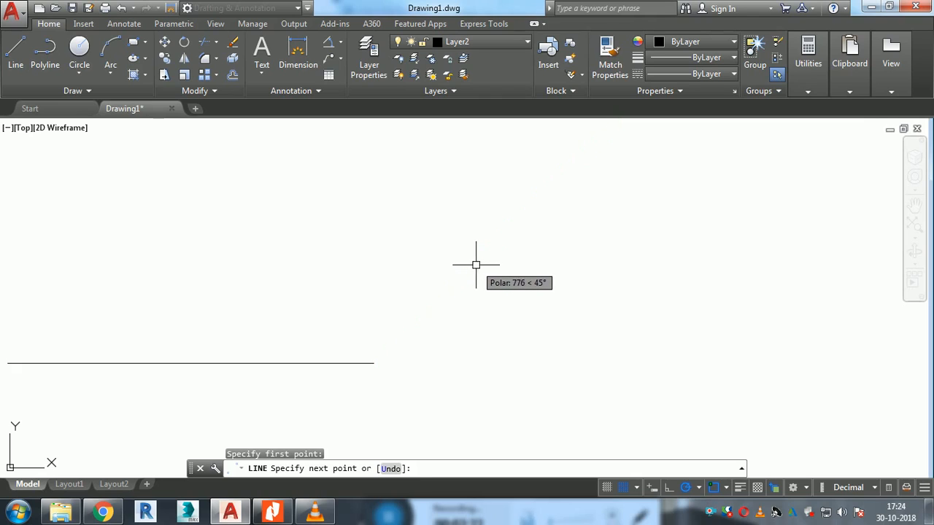
{"action": "key", "text": "Escape"}
- Switch the snap type from grid snap to PolarSnap with a polar distance of 100
{"action": "scroll", "coordinate": [475, 265], "scroll_direction": "down", "scroll_amount": 4}
{"action": "scroll", "coordinate": [423, 361], "scroll_direction": "up", "scroll_amount": 2}
{"action": "middle_click_drag", "start_coordinate": [396, 312], "coordinate": [379, 352]}
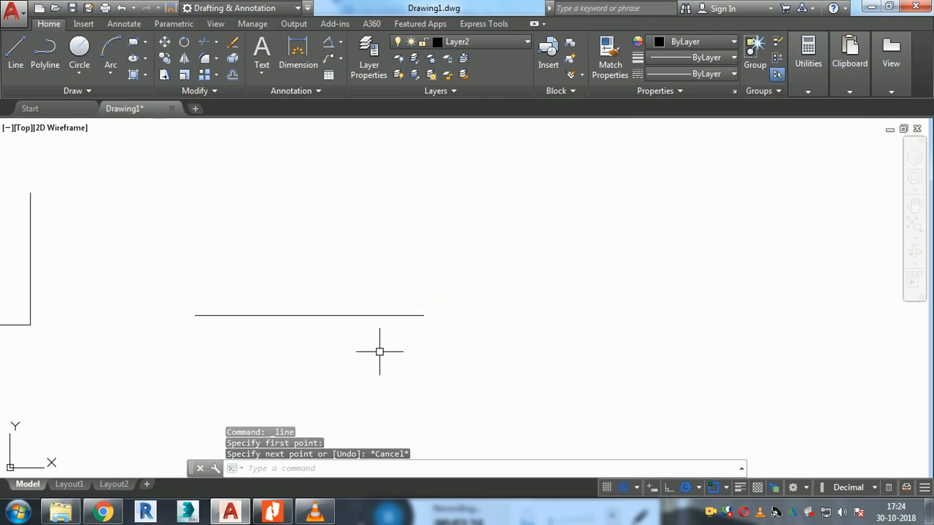
{"action": "scroll", "coordinate": [379, 352], "scroll_direction": "up", "scroll_amount": 1}
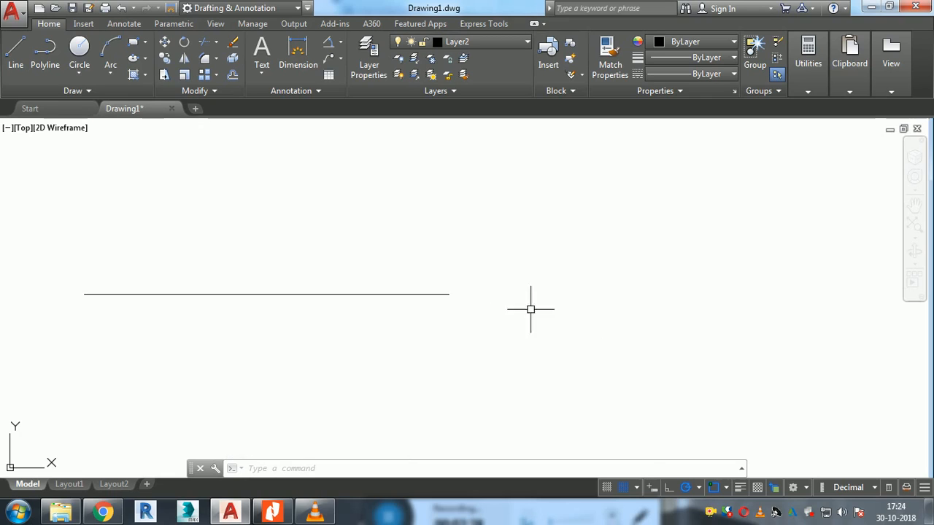
{"action": "left_click", "coordinate": [639, 486]}
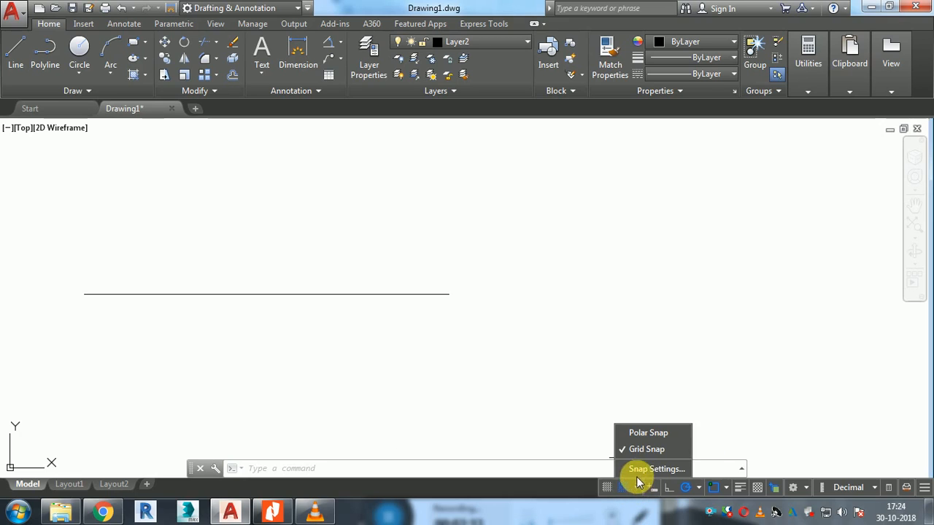
{"action": "left_click", "coordinate": [640, 472]}
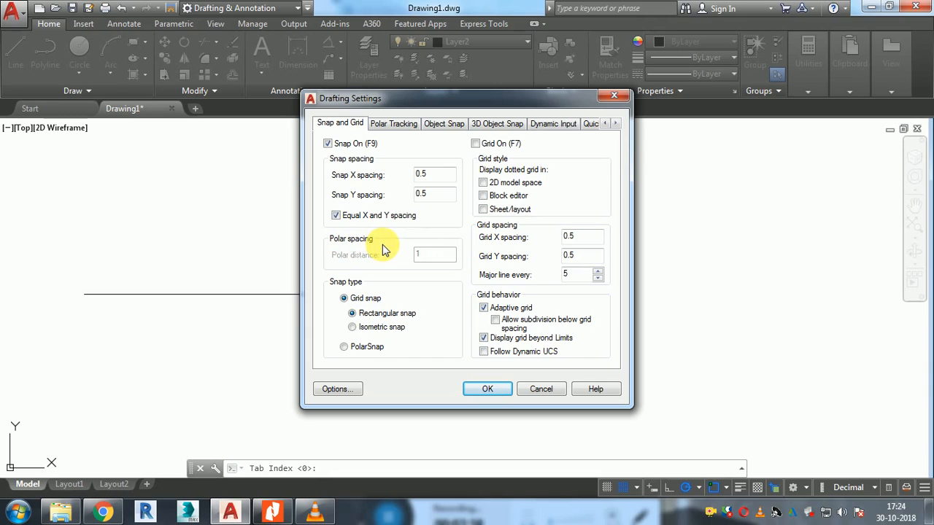
{"action": "left_click", "coordinate": [345, 347]}
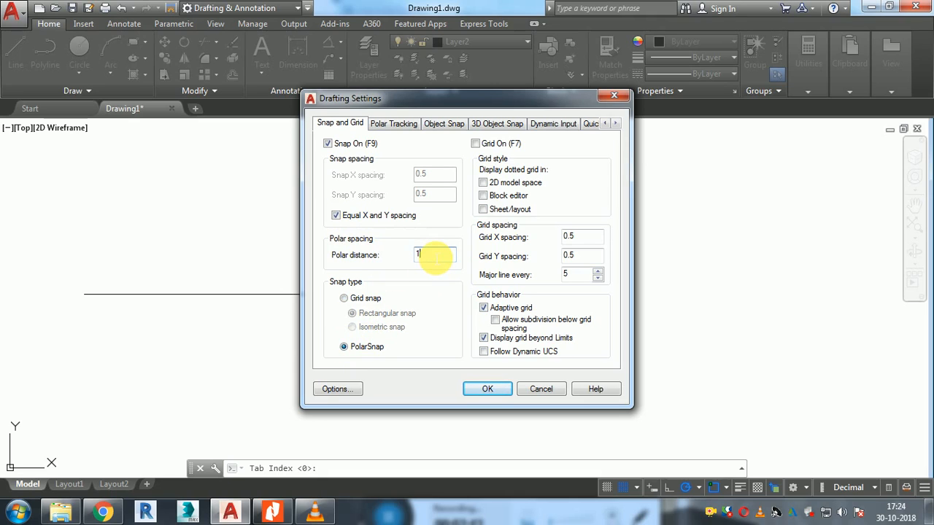
{"action": "left_click", "coordinate": [436, 255]}
{"action": "type", "text": "100"}
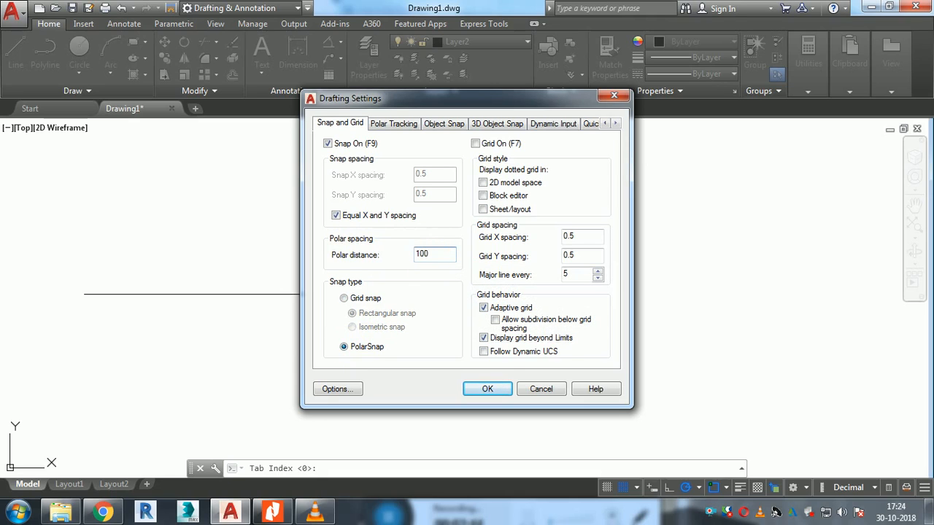
{"action": "left_click", "coordinate": [487, 389]}
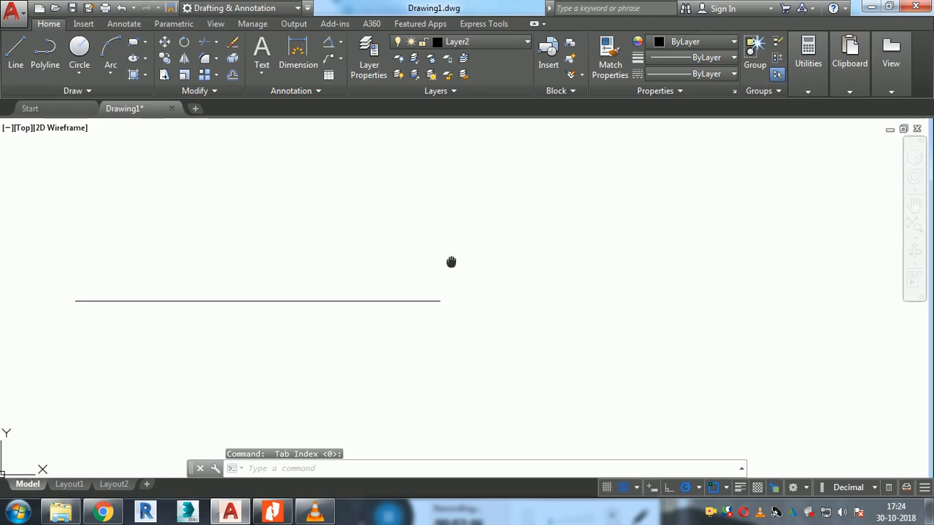
- Draw a line at 45° upward from the right end of the separate horizontal line using polar snap
{"action": "left_click", "coordinate": [23, 58]}
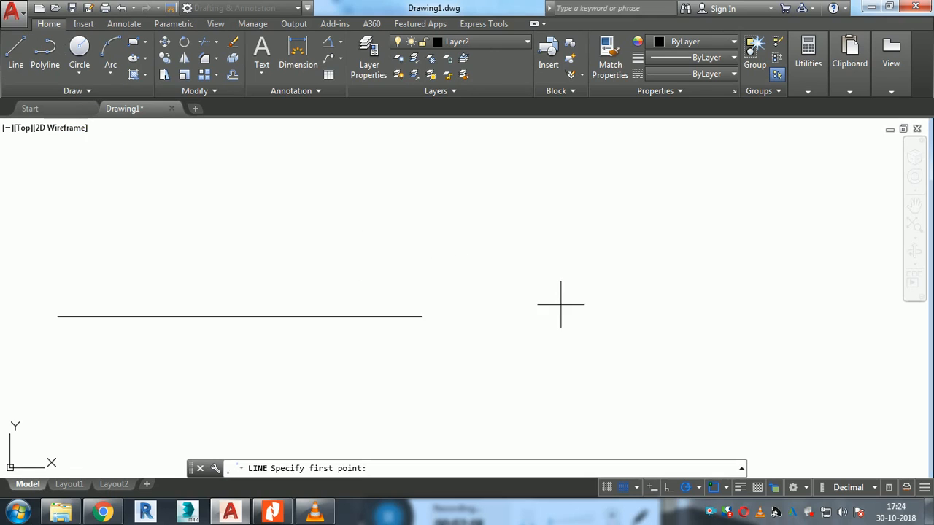
{"action": "middle_click_drag", "start_coordinate": [521, 293], "coordinate": [518, 339]}
{"action": "left_click", "coordinate": [420, 362]}
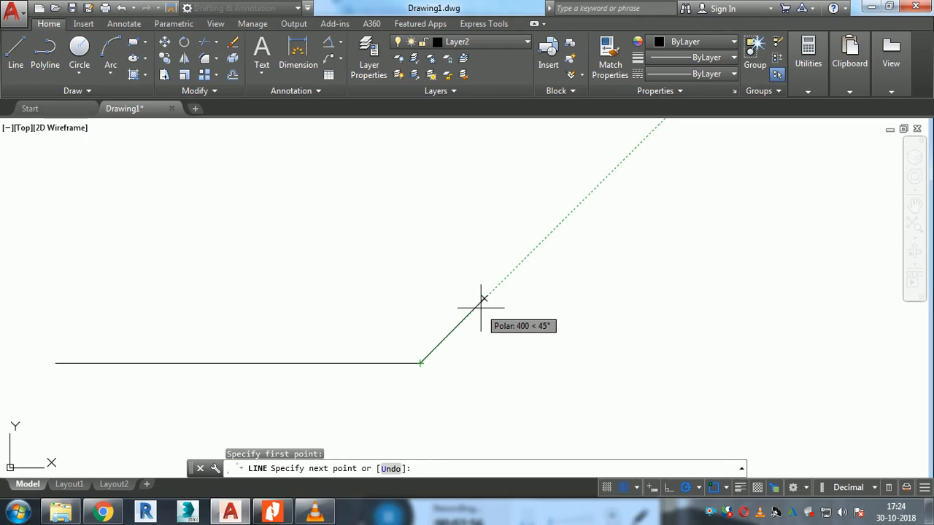
{"action": "left_click", "coordinate": [523, 260]}
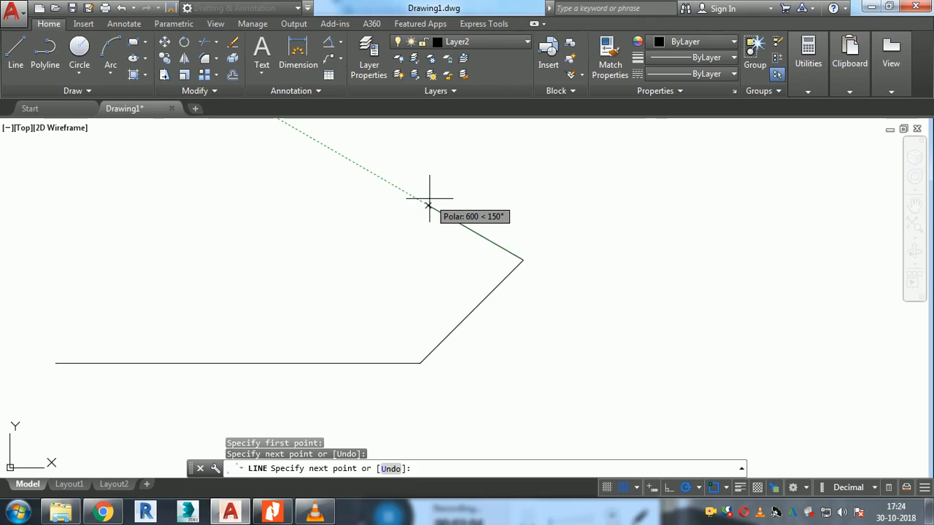
{"action": "key", "text": "Escape"}
{"action": "scroll", "coordinate": [493, 333], "scroll_direction": "down", "scroll_amount": 4}
{"action": "middle_click_drag", "start_coordinate": [491, 344], "coordinate": [401, 343]}
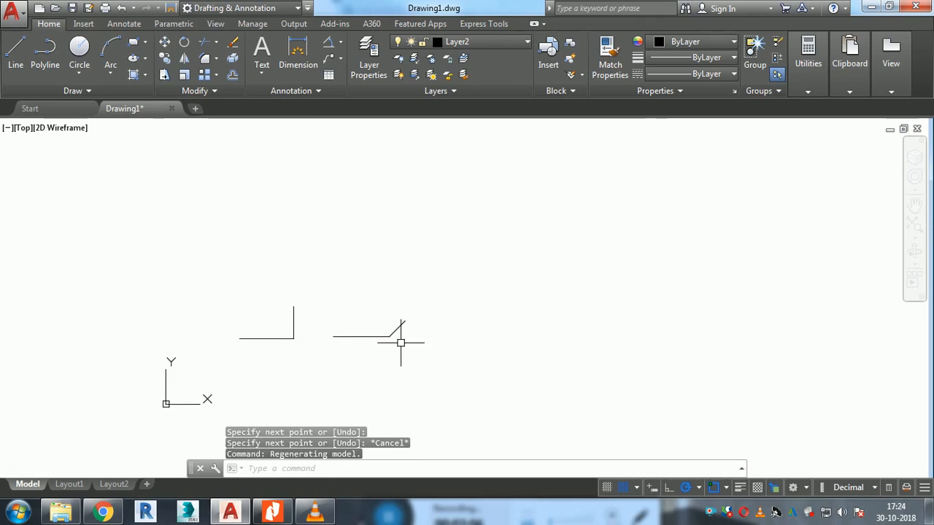
- Turn off selection cycling
{"action": "scroll", "coordinate": [437, 339], "scroll_direction": "up", "scroll_amount": 4}
{"action": "middle_click_drag", "start_coordinate": [487, 311], "coordinate": [432, 316]}
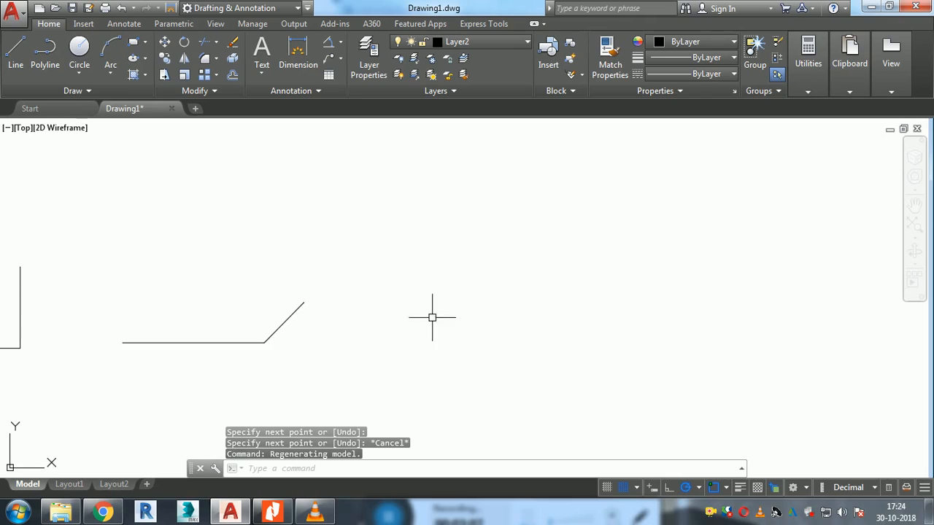
{"action": "left_click", "coordinate": [763, 486]}
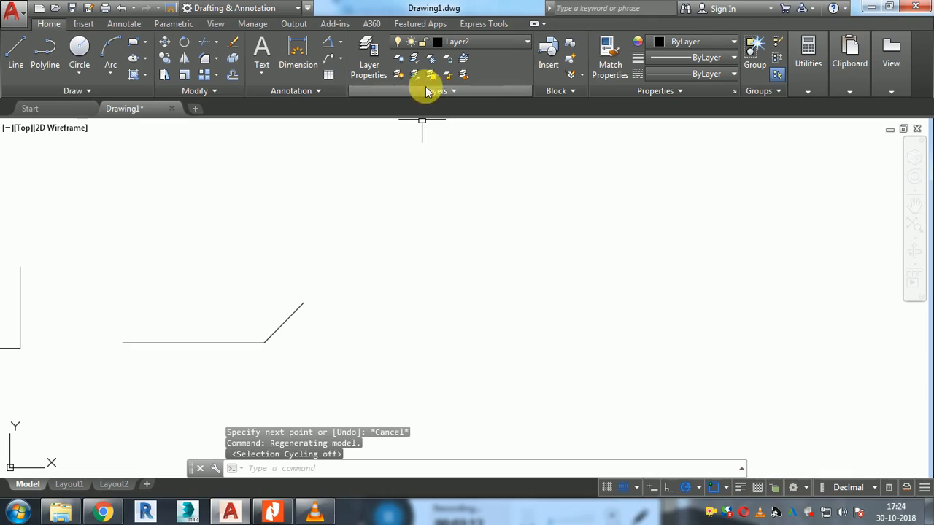
- Make the green layer current and draw a horizontal line above and to the right of the 45° segment
{"action": "left_click", "coordinate": [476, 50]}
{"action": "left_click", "coordinate": [467, 88]}
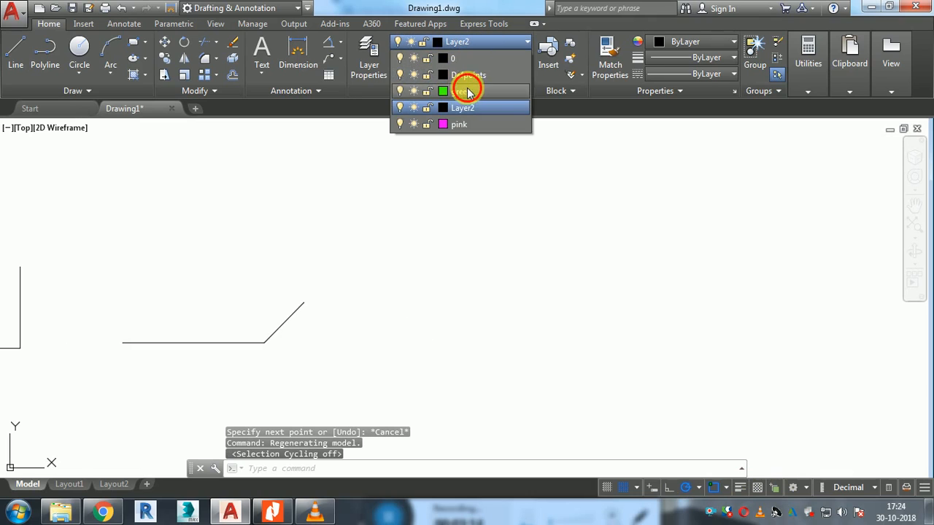
{"action": "left_click", "coordinate": [15, 53]}
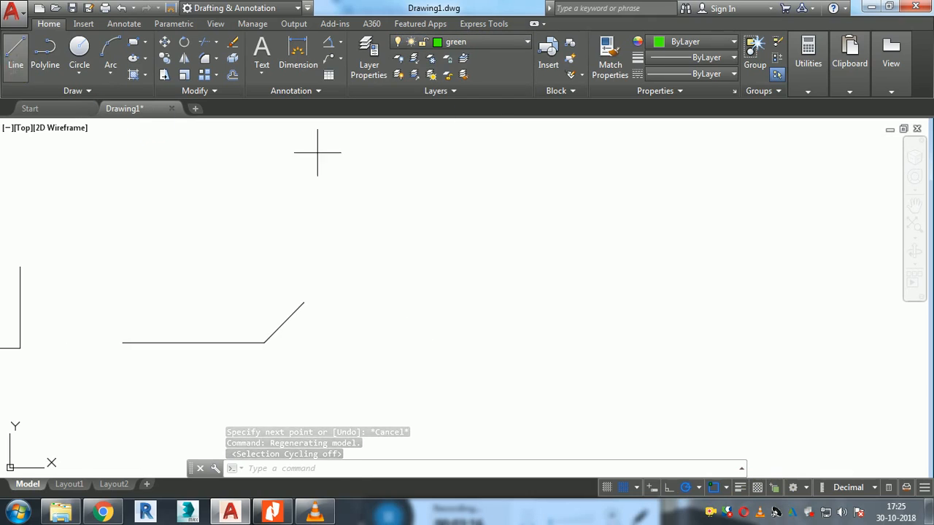
{"action": "left_click", "coordinate": [434, 185]}
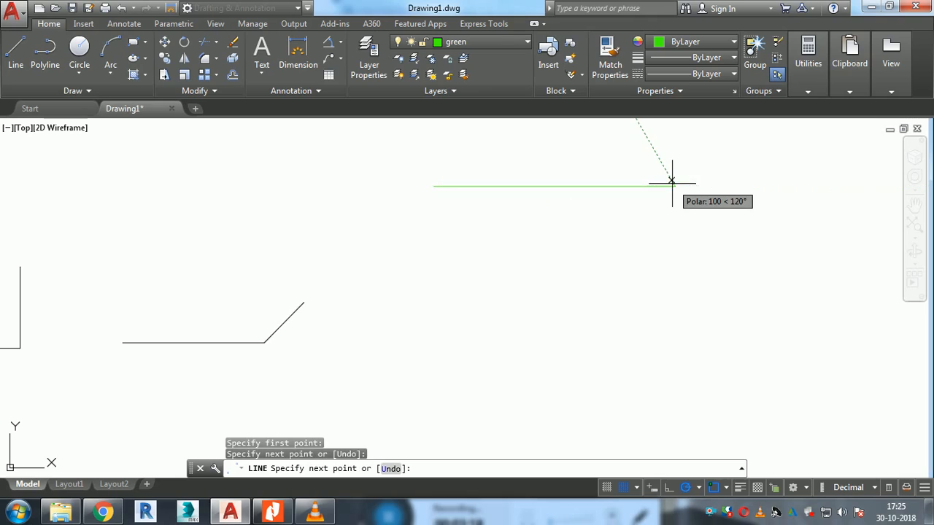
{"action": "left_click", "coordinate": [671, 184]}
{"action": "key", "text": "Escape"}
{"action": "scroll", "coordinate": [545, 204], "scroll_direction": "up", "scroll_amount": 2}
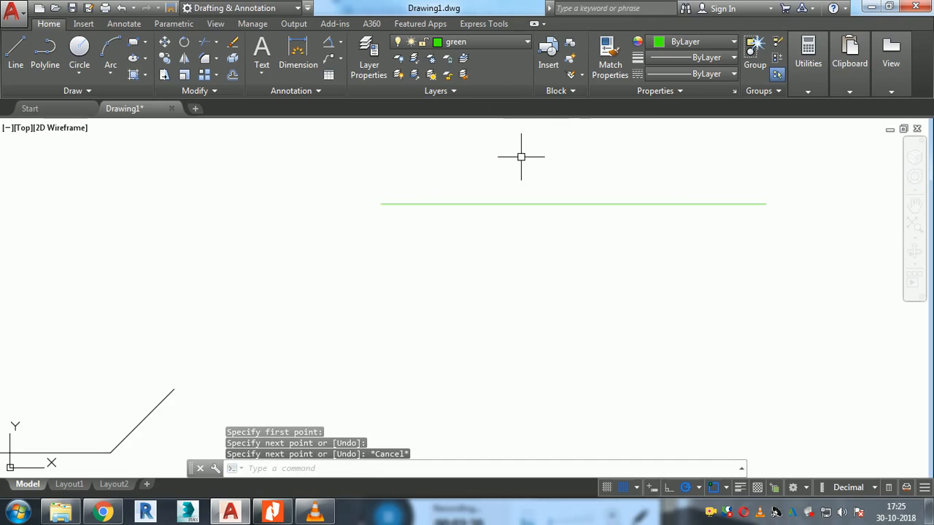
- Make the pink layer current and draw a line exactly over the green line from endpoint to endpoint
{"action": "left_click", "coordinate": [483, 42]}
{"action": "left_click", "coordinate": [467, 125]}
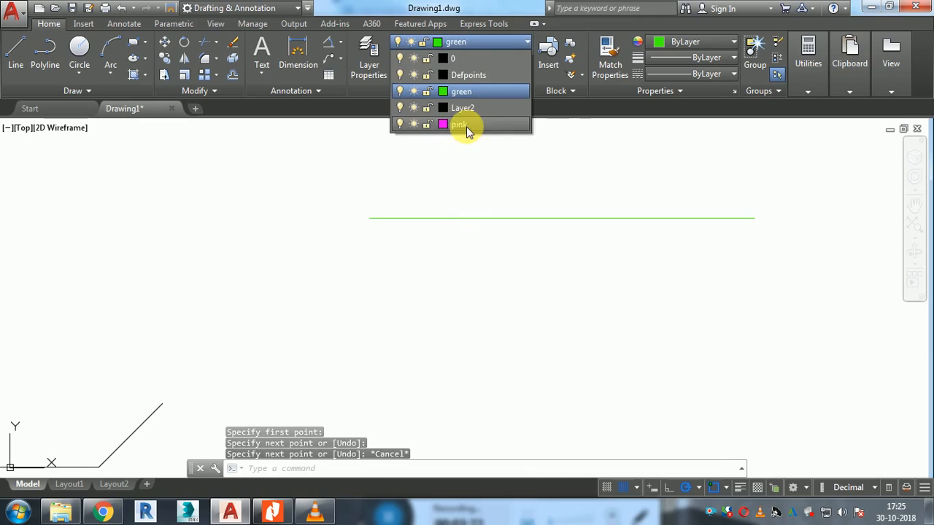
{"action": "left_click", "coordinate": [18, 68]}
{"action": "left_click", "coordinate": [18, 67]}
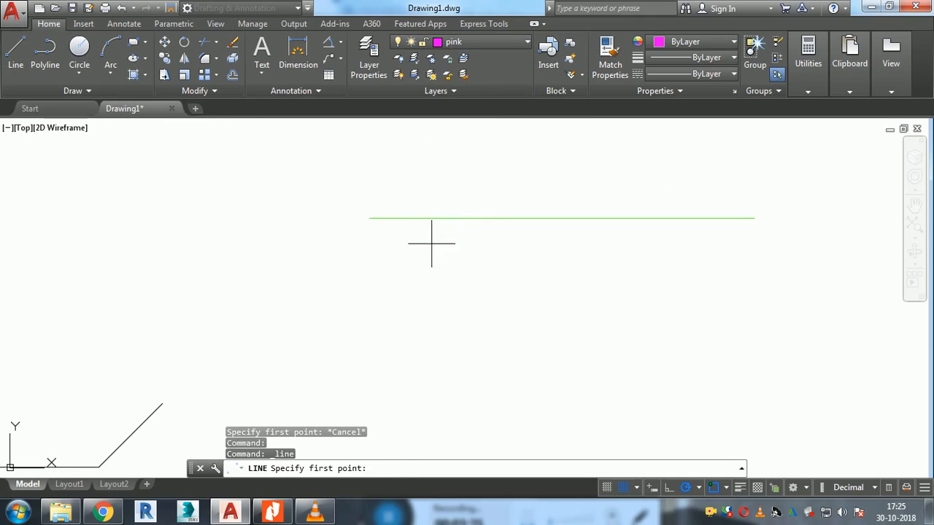
{"action": "left_click", "coordinate": [369, 218]}
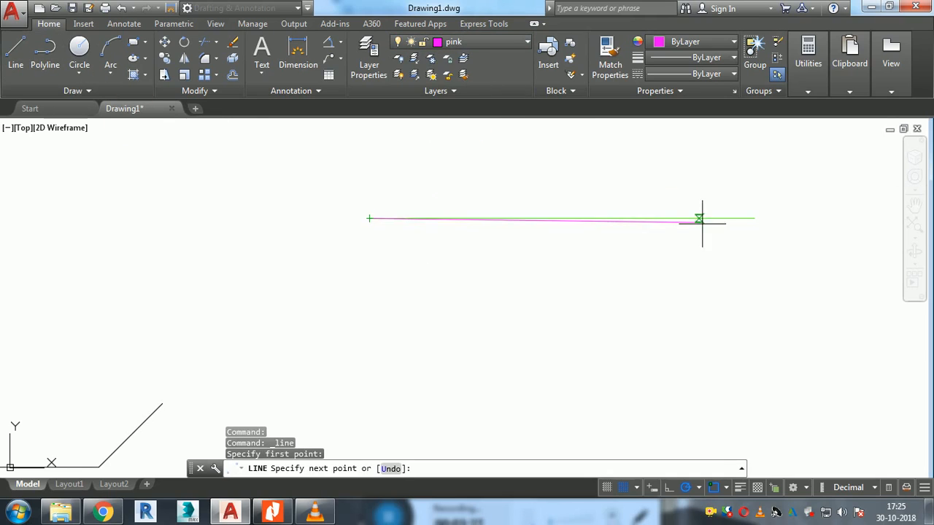
{"action": "left_click", "coordinate": [754, 218]}
{"action": "key", "text": "Escape"}
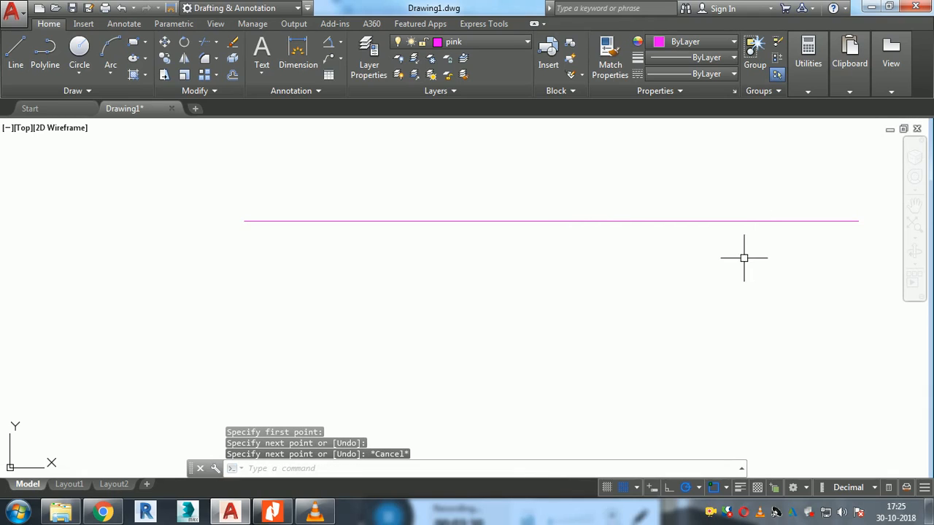
- Select the overlapping lines with selection cycling off to check which one is picked, and clear the selection
{"action": "scroll", "coordinate": [744, 257], "scroll_direction": "down", "scroll_amount": 2}
{"action": "middle_click_drag", "start_coordinate": [744, 258], "coordinate": [678, 273]}
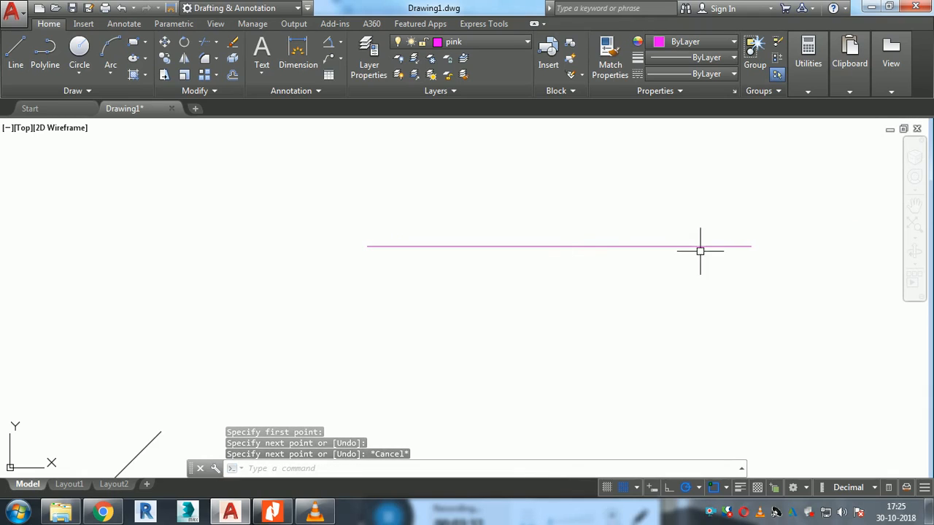
{"action": "scroll", "coordinate": [648, 279], "scroll_direction": "up", "scroll_amount": 2}
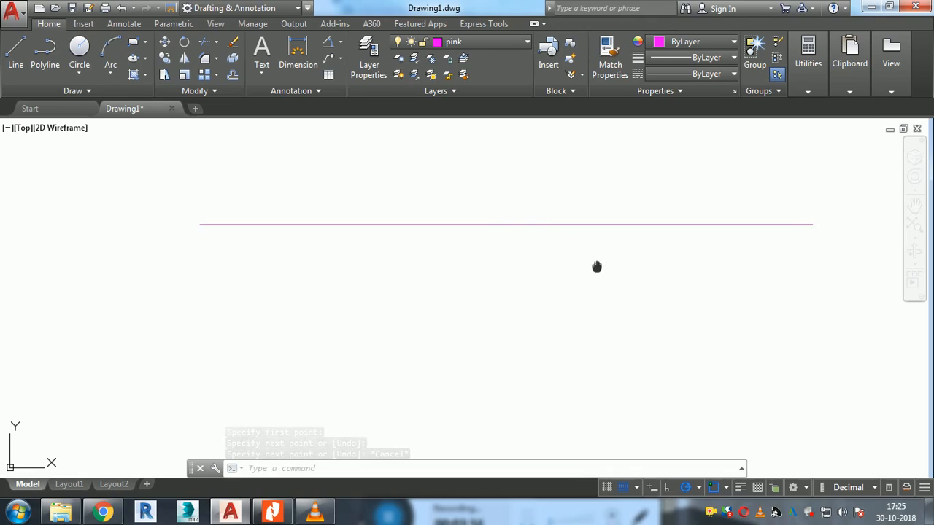
{"action": "middle_click_drag", "start_coordinate": [598, 267], "coordinate": [528, 290]}
{"action": "left_click", "coordinate": [540, 247]}
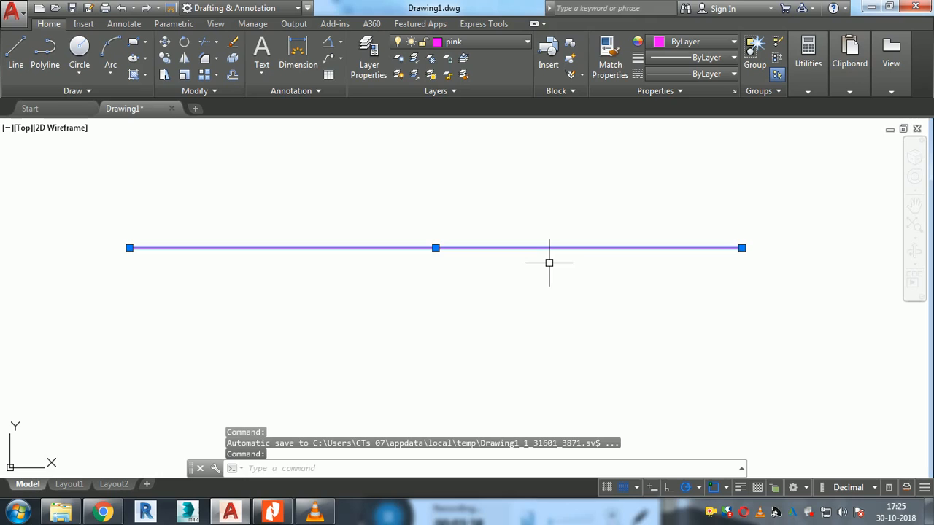
{"action": "key", "text": "Escape"}
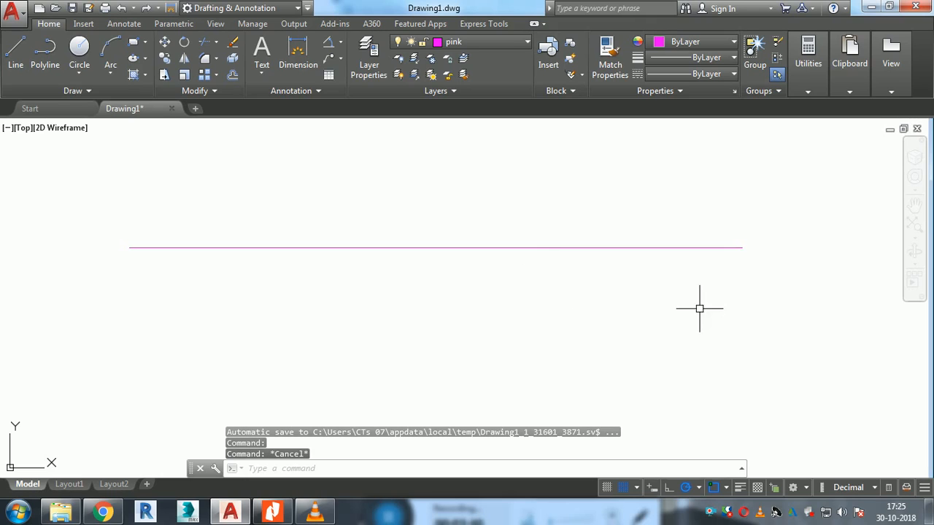
- Turn on selection cycling and use it to pick and delete the green line beneath the pink one
{"action": "left_click", "coordinate": [776, 489]}
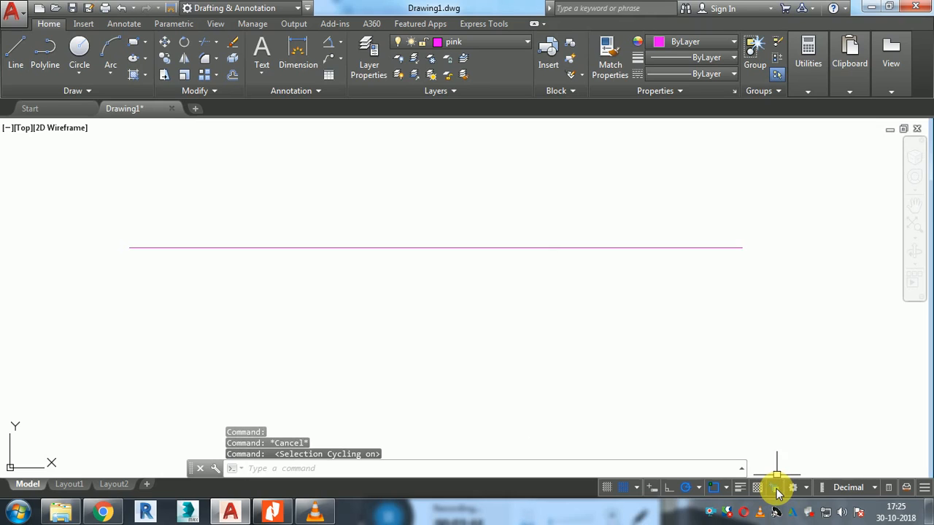
{"action": "left_click", "coordinate": [551, 247]}
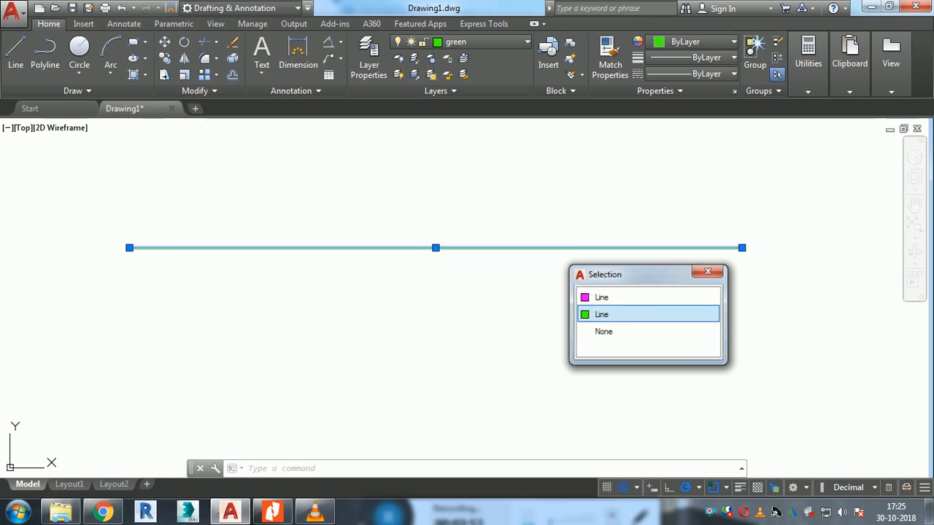
{"action": "left_click", "coordinate": [605, 315]}
{"action": "key", "text": "Delete"}
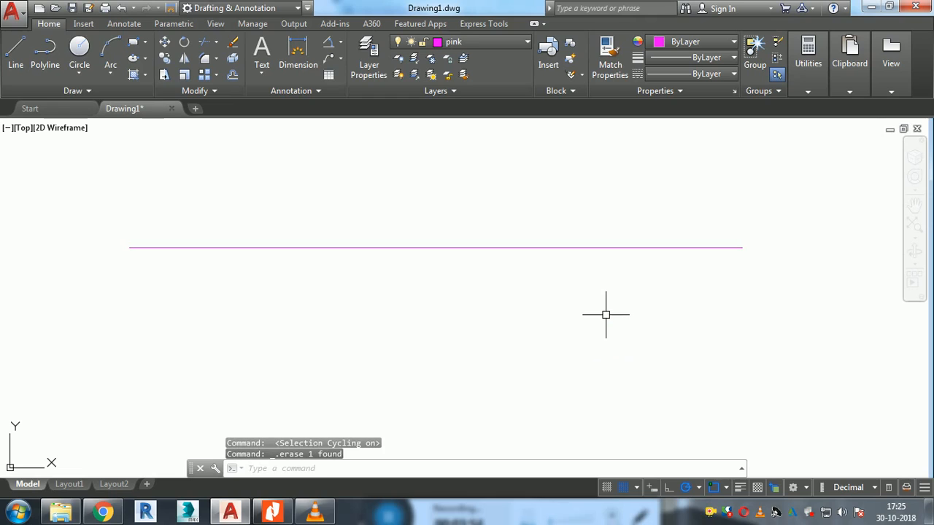
- Set the pink line's lineweight to 0.30 mm
{"action": "scroll", "coordinate": [515, 299], "scroll_direction": "down", "scroll_amount": 2}
{"action": "scroll", "coordinate": [543, 342], "scroll_direction": "up", "scroll_amount": 4}
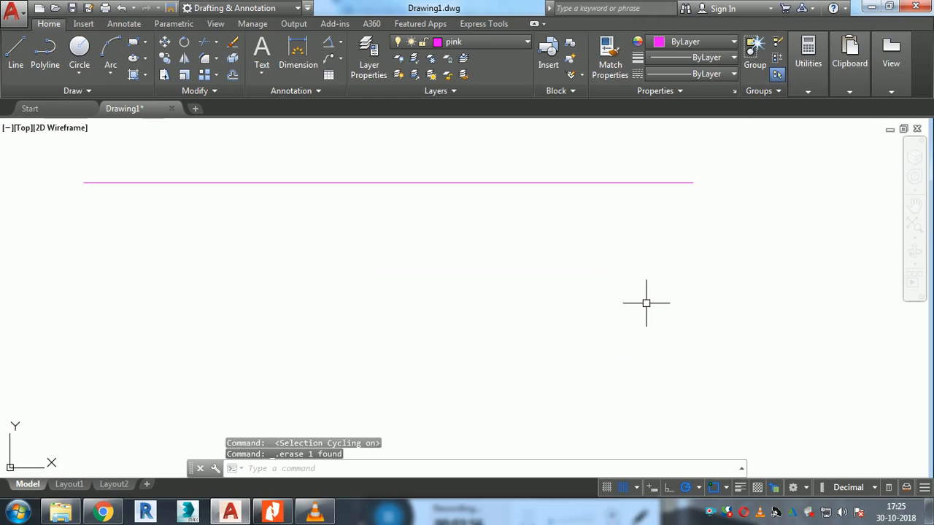
{"action": "middle_click_drag", "start_coordinate": [645, 302], "coordinate": [620, 340]}
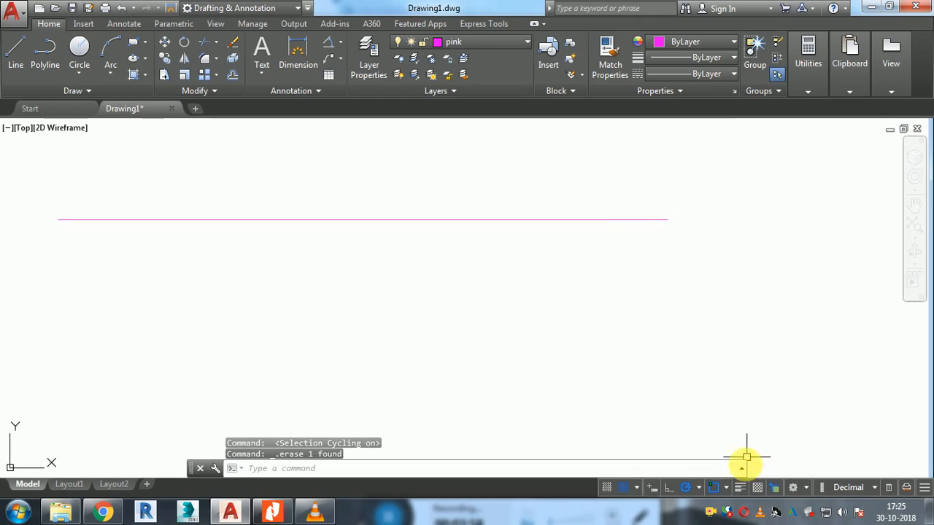
{"action": "scroll", "coordinate": [711, 309], "scroll_direction": "down", "scroll_amount": 2}
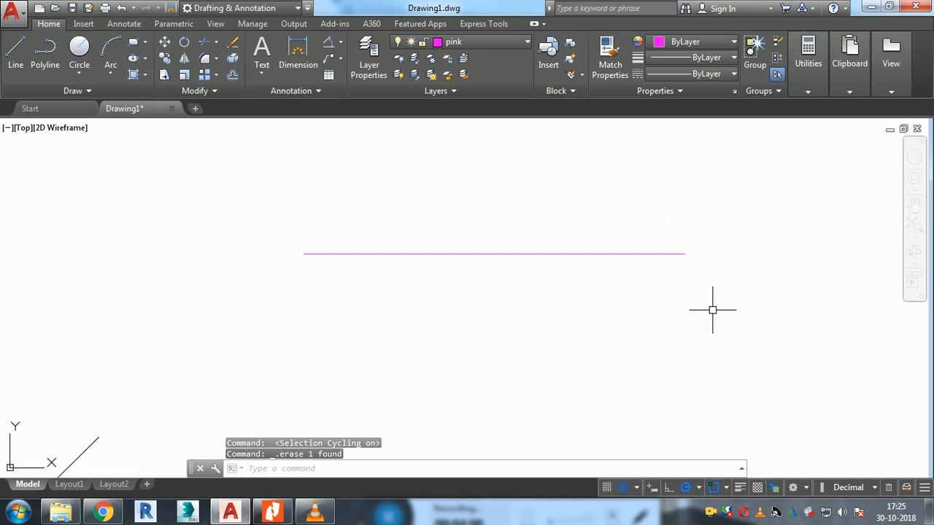
{"action": "middle_click_drag", "start_coordinate": [711, 308], "coordinate": [663, 331]}
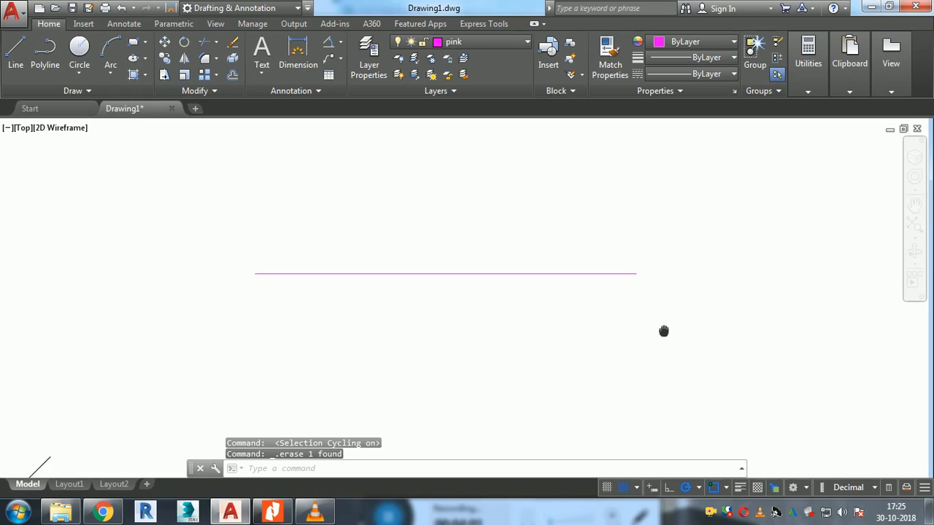
{"action": "left_click", "coordinate": [624, 273]}
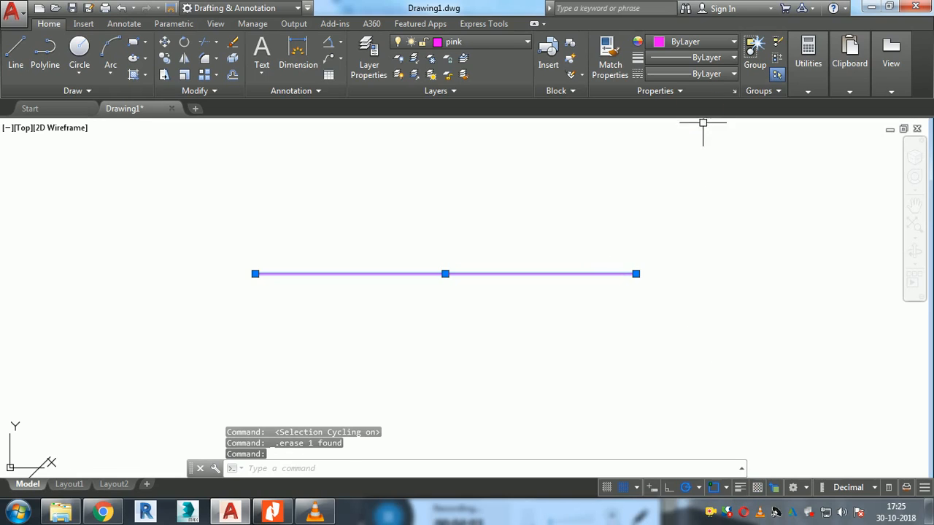
{"action": "left_click", "coordinate": [723, 57]}
{"action": "scroll", "coordinate": [732, 135], "scroll_direction": "down", "scroll_amount": 2}
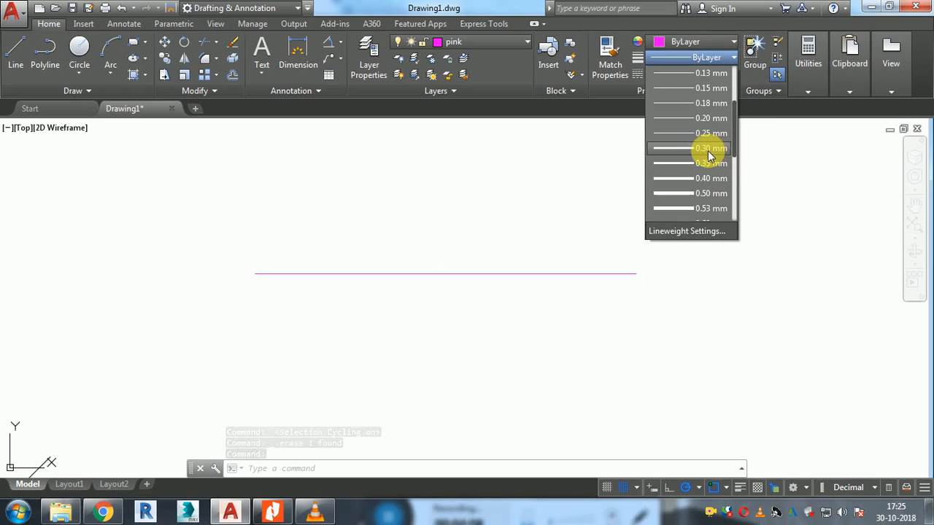
{"action": "left_click", "coordinate": [708, 151]}
{"action": "key", "text": "Escape"}
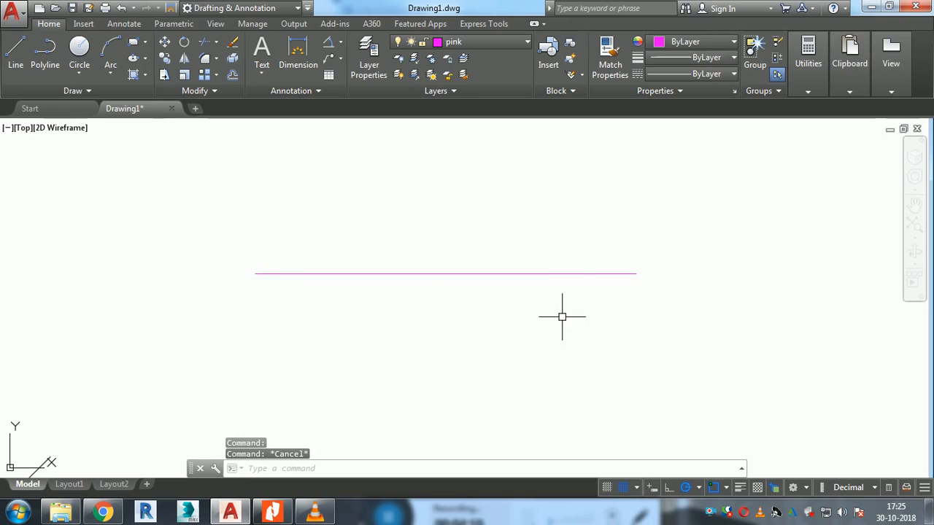
- Turn on lineweight display and inspect the thickness of the pink line
{"action": "scroll", "coordinate": [553, 316], "scroll_direction": "up", "scroll_amount": 2}
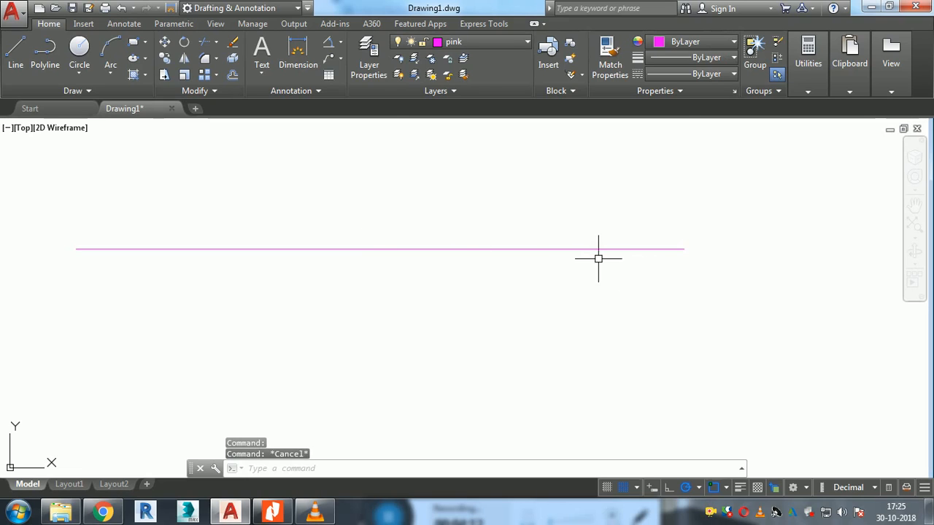
{"action": "scroll", "coordinate": [601, 266], "scroll_direction": "down", "scroll_amount": 2}
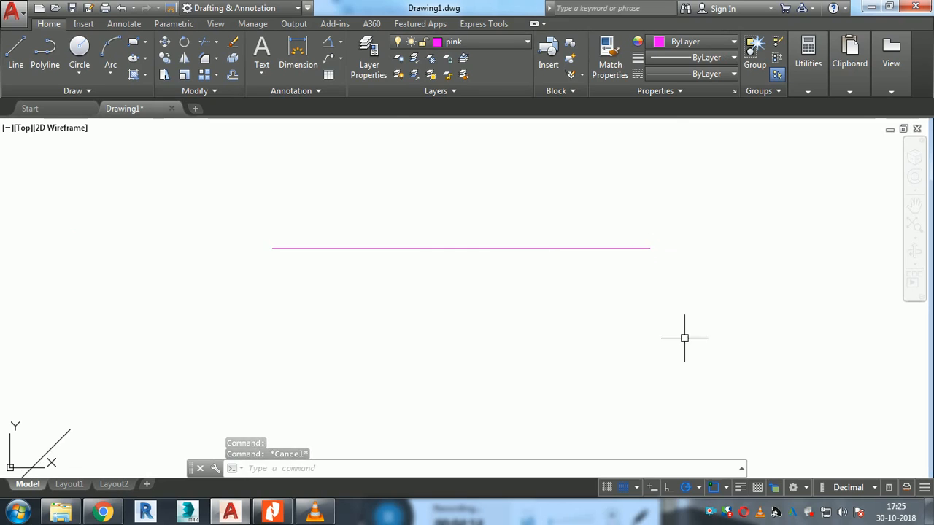
{"action": "scroll", "coordinate": [620, 265], "scroll_direction": "up", "scroll_amount": 2}
{"action": "middle_click_drag", "start_coordinate": [619, 265], "coordinate": [605, 279]}
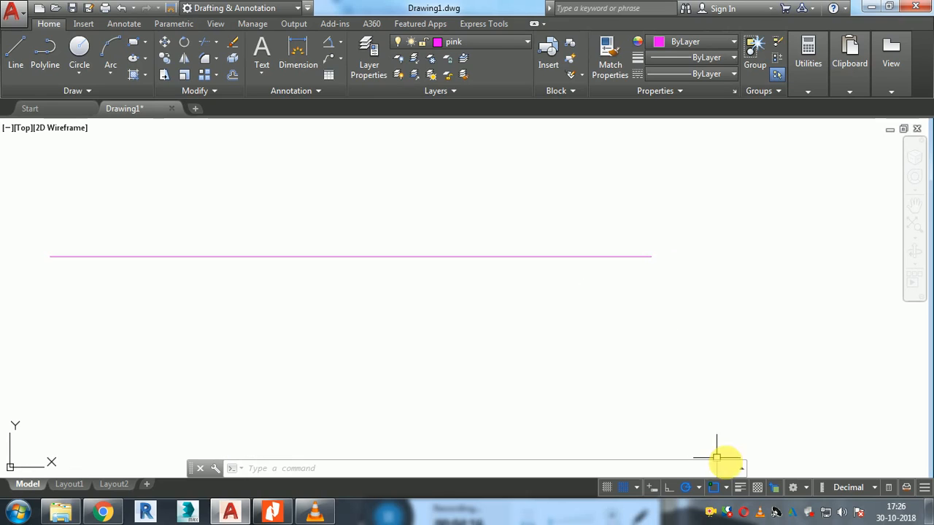
{"action": "left_click", "coordinate": [740, 488]}
{"action": "left_click", "coordinate": [740, 488]}
{"action": "left_click", "coordinate": [739, 488]}
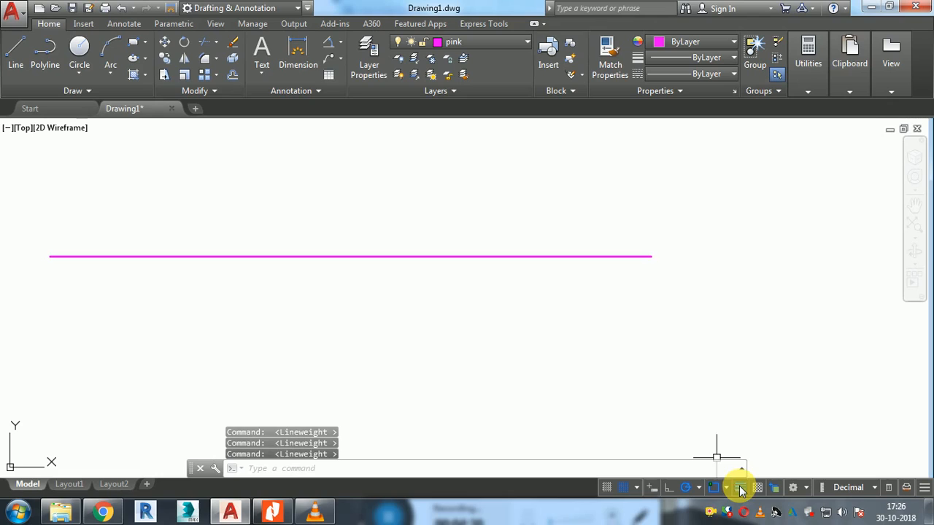
{"action": "scroll", "coordinate": [666, 285], "scroll_direction": "up", "scroll_amount": 2}
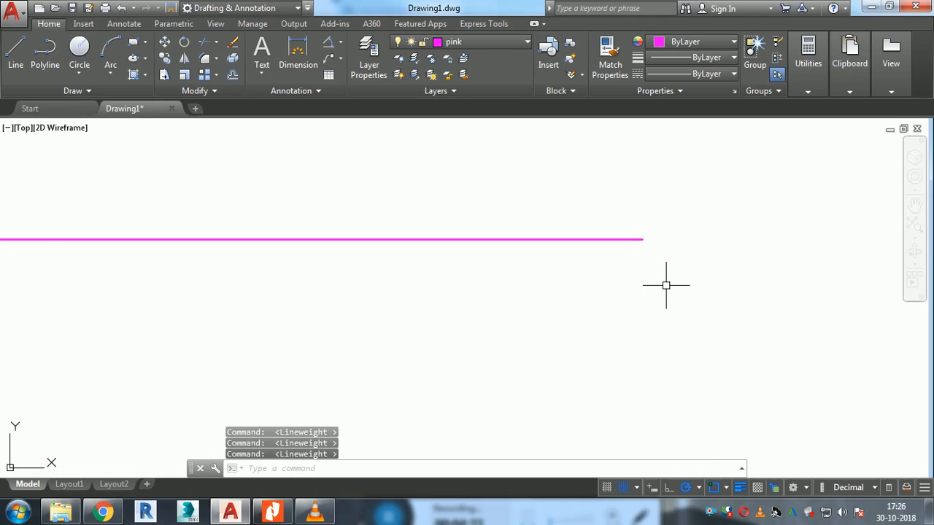